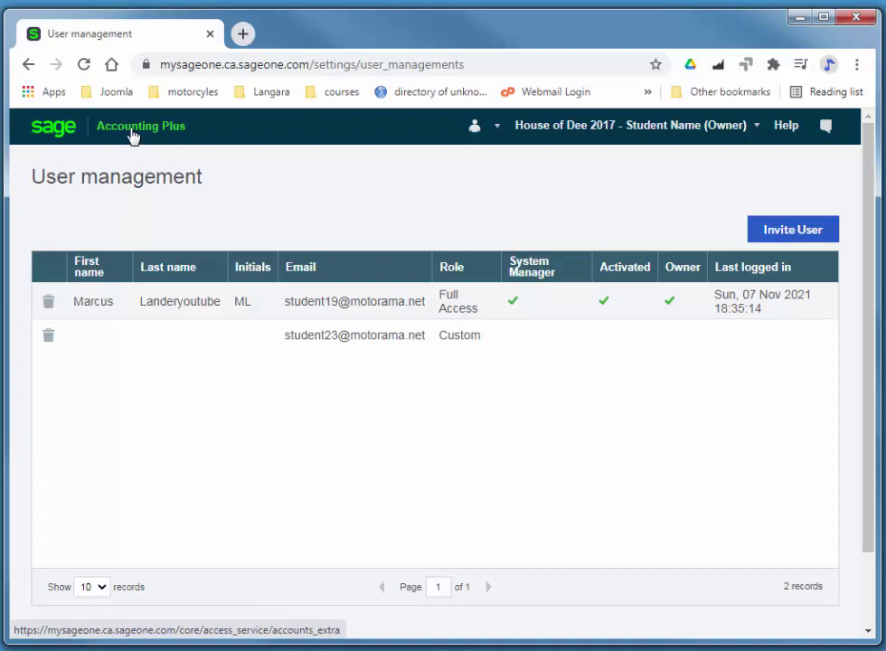
Leave User management and switch to the House of Dee 2017 business's accounting area.
click(132, 136)
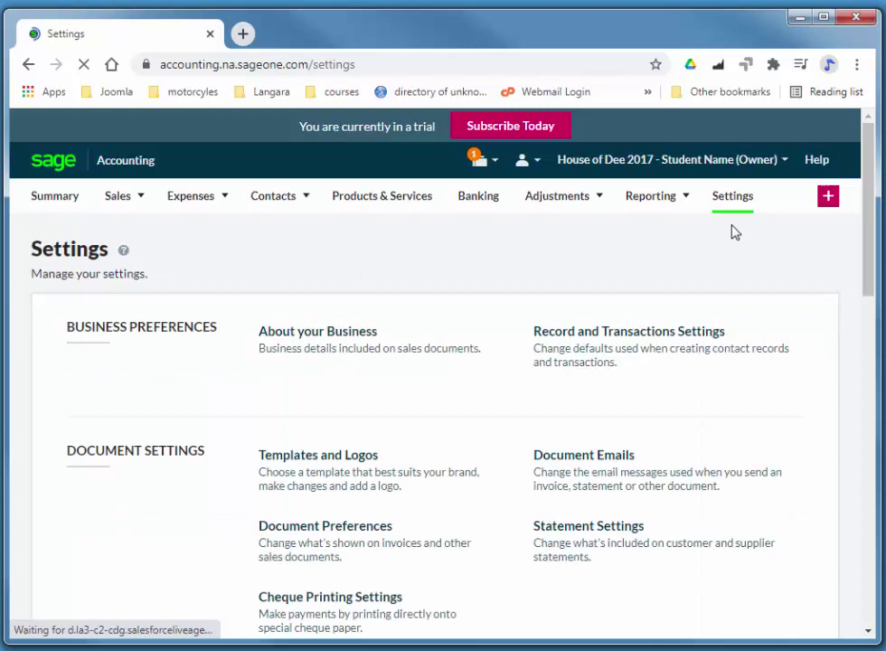
Open the Analysis Types page under Financial Settings.
scroll(781, 283, down, 1)
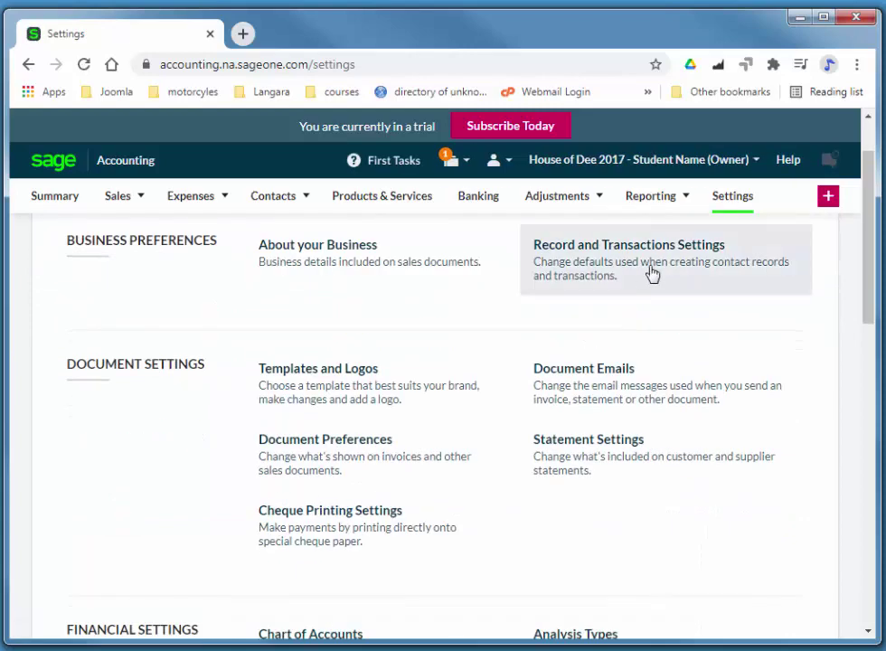
scroll(658, 281, down, 3)
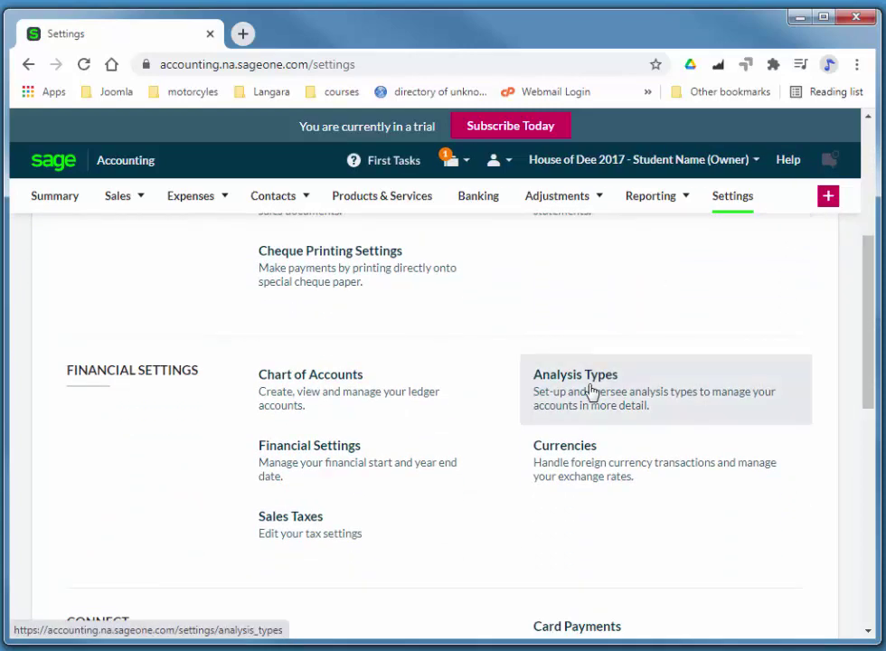
click(591, 390)
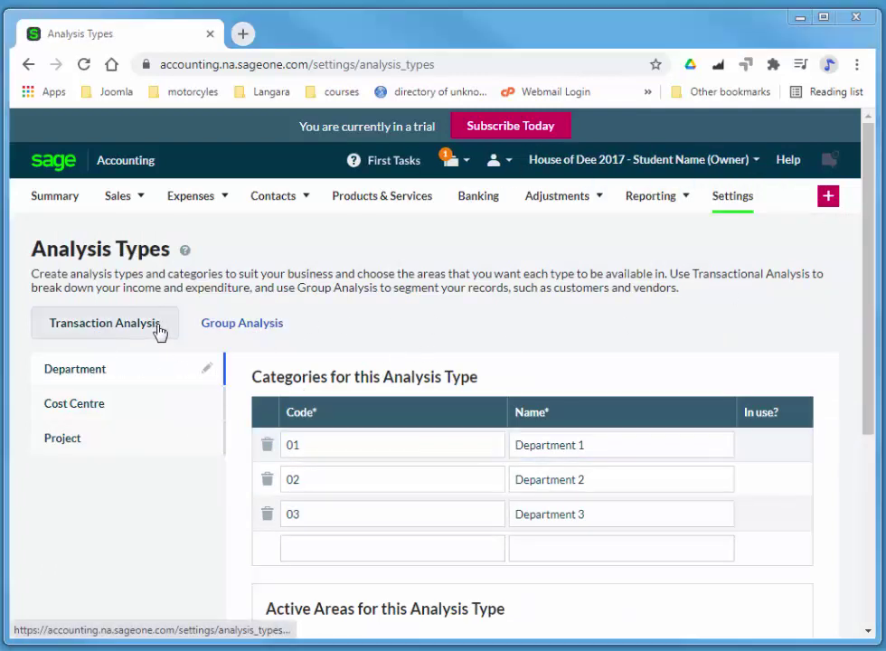
In the Department analysis type, rename categories 01, 02, 03 to Sales, Design, Installation and Repair.
click(103, 378)
scroll(670, 343, down, 3)
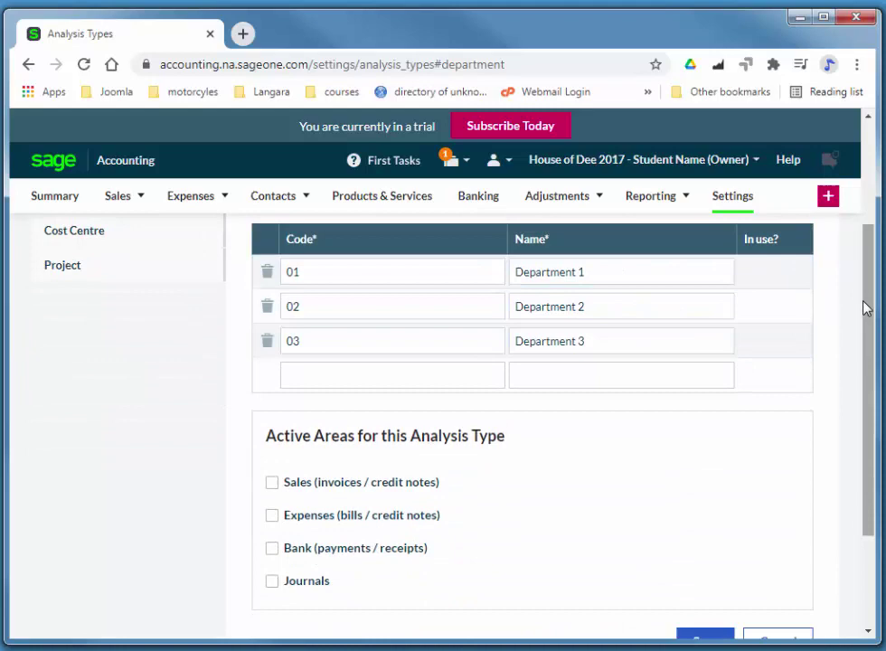
mouse_move(865, 314)
mouse_down()
mouse_move(864, 192)
mouse_move(866, 298)
mouse_up()
drag(579, 302, 513, 301)
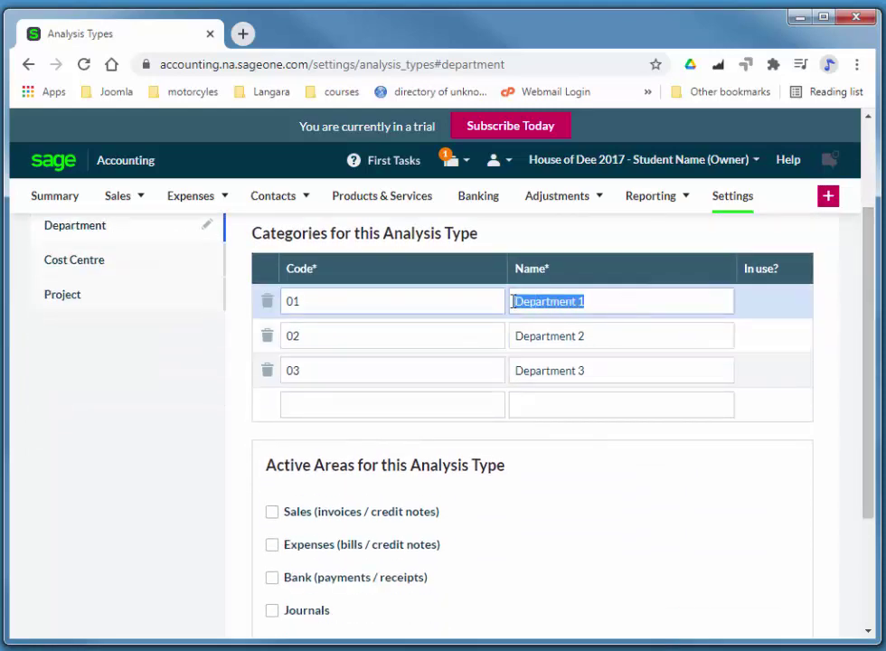
text(S)
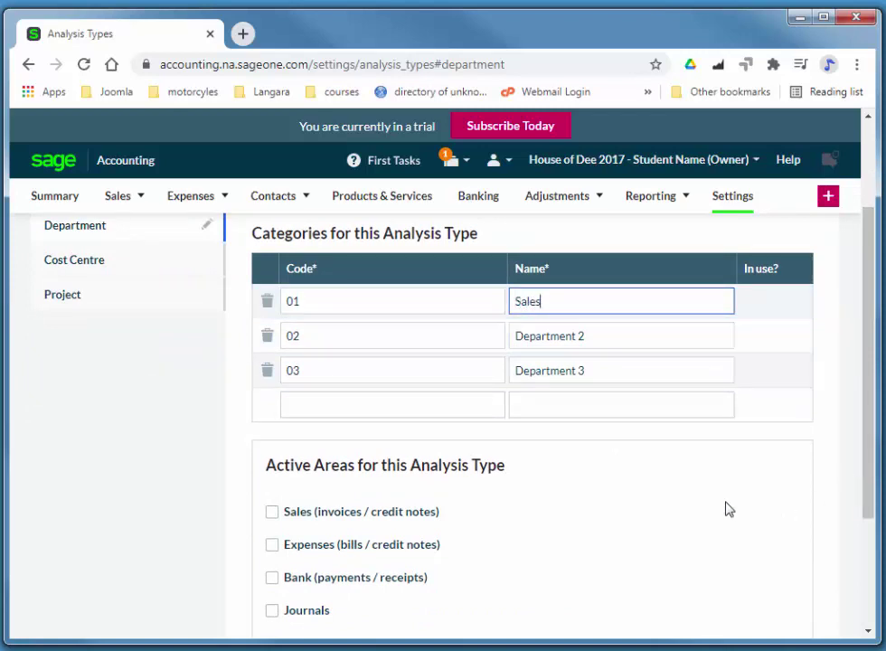
text(ales)
drag(595, 336, 513, 336)
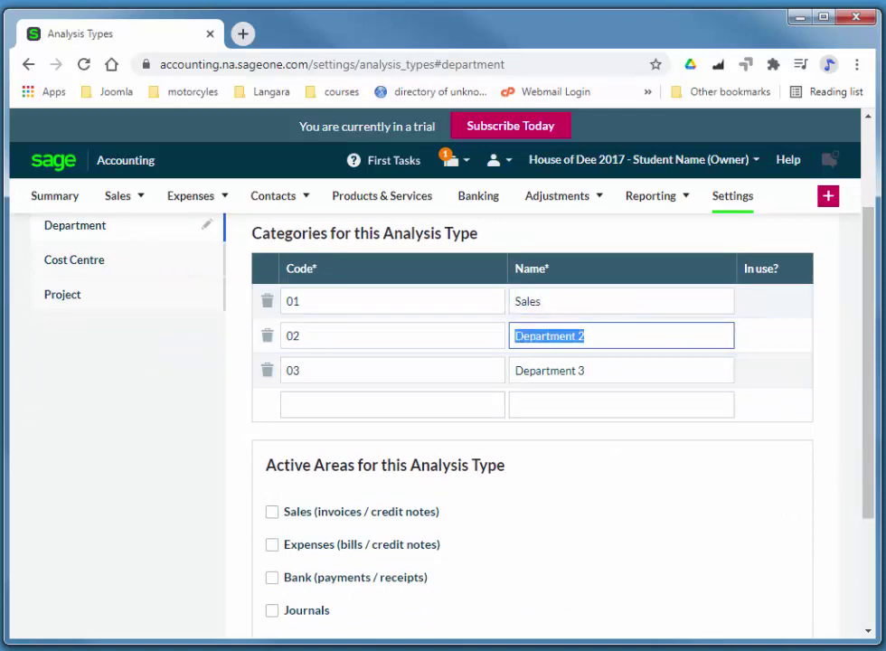
text(Design)
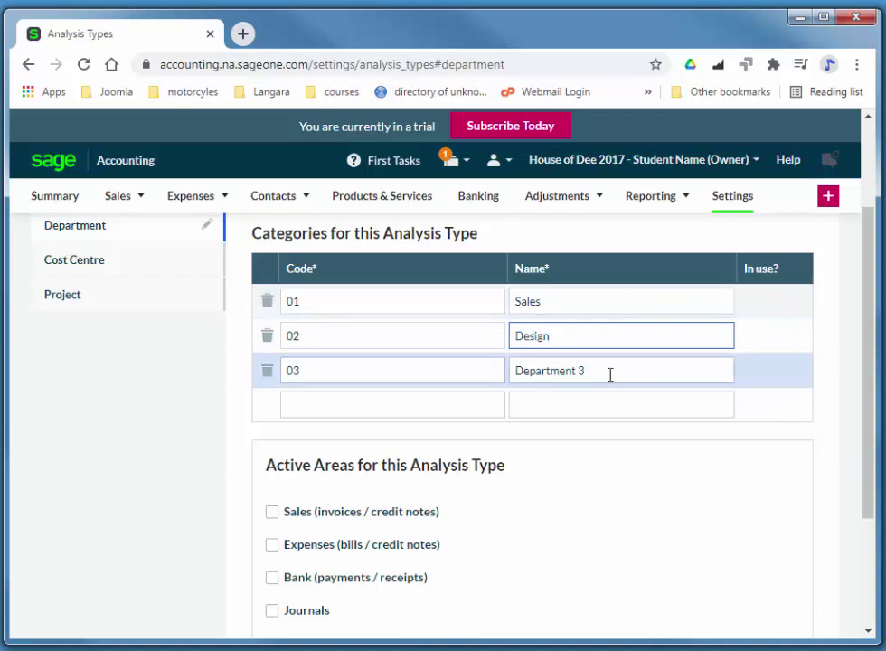
drag(610, 374, 512, 371)
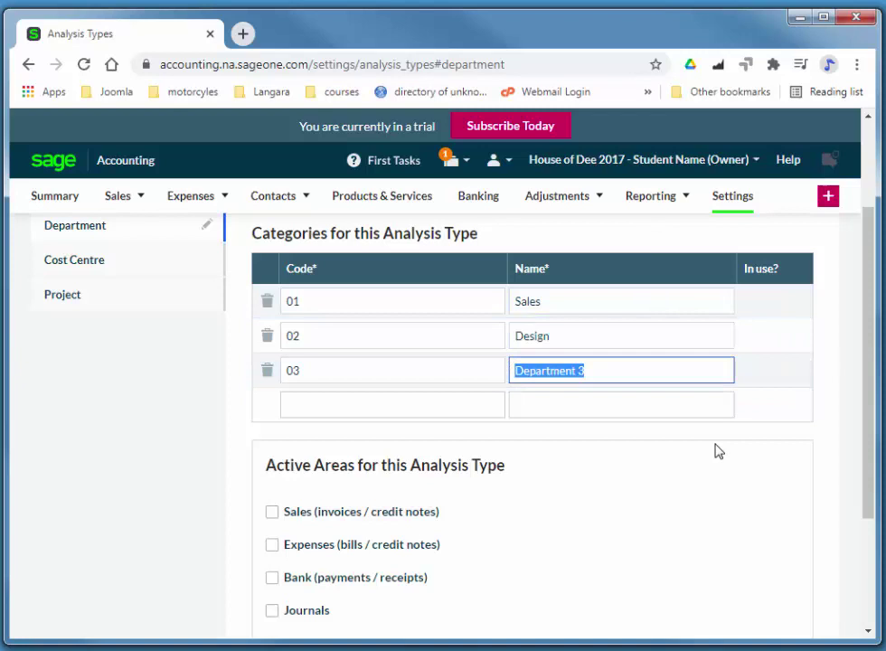
key(BackSpace)
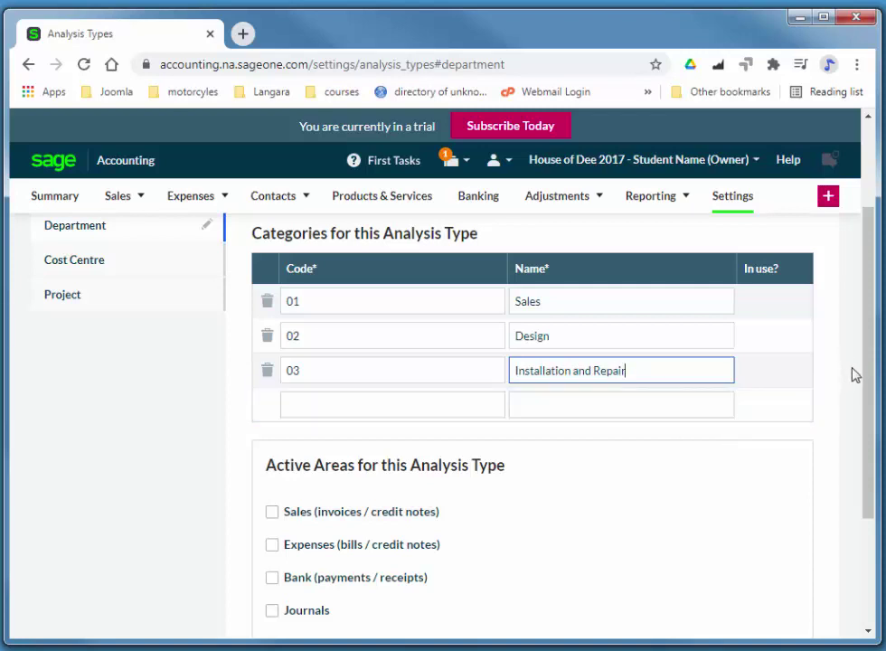
drag(865, 371, 870, 493)
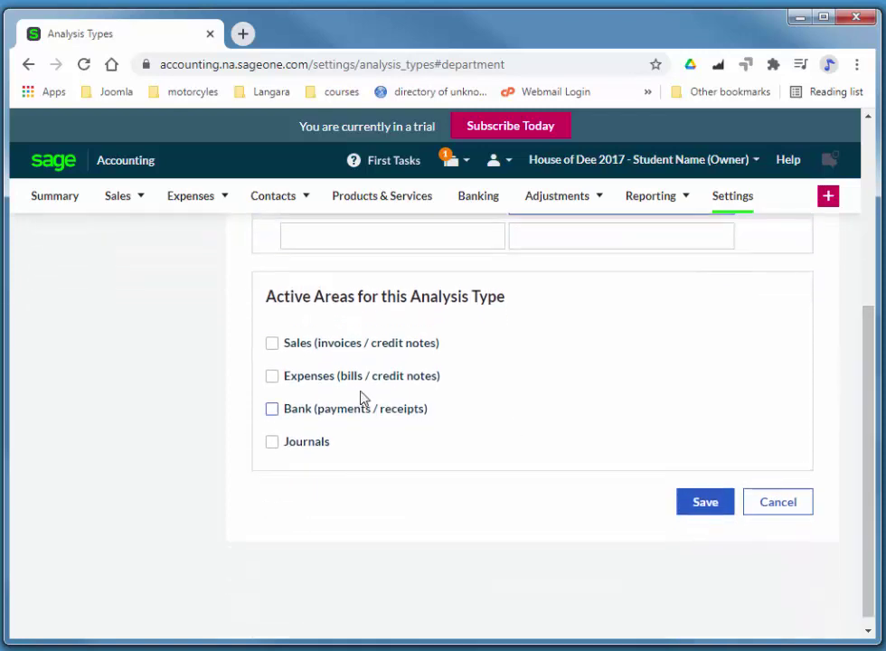
Activate the Department analysis type for Sales and Expenses and save it.
click(274, 345)
click(276, 378)
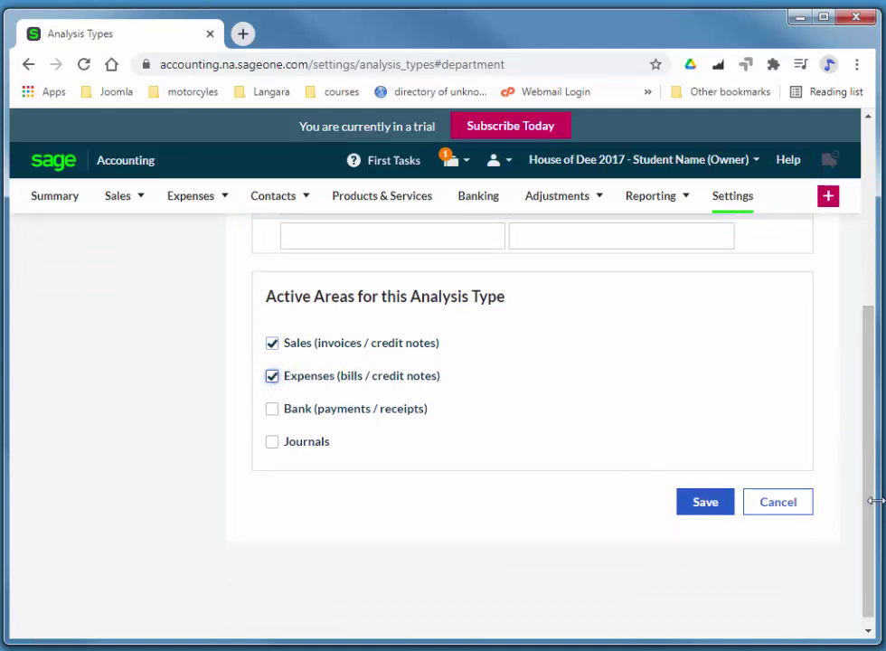
click(706, 498)
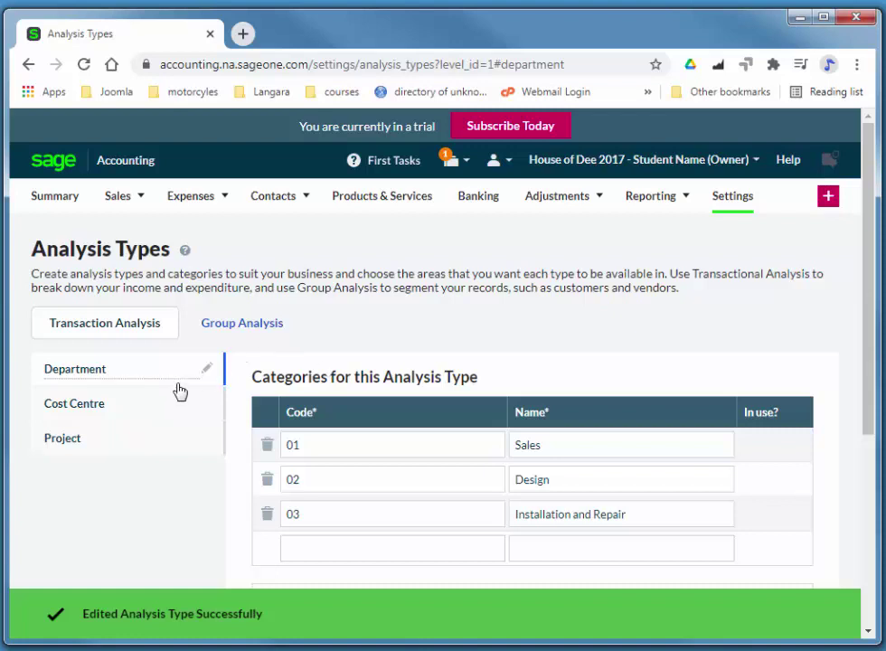
Start a new sales invoice for customer Dickson Bros. Investment.
mouse_move(122, 206)
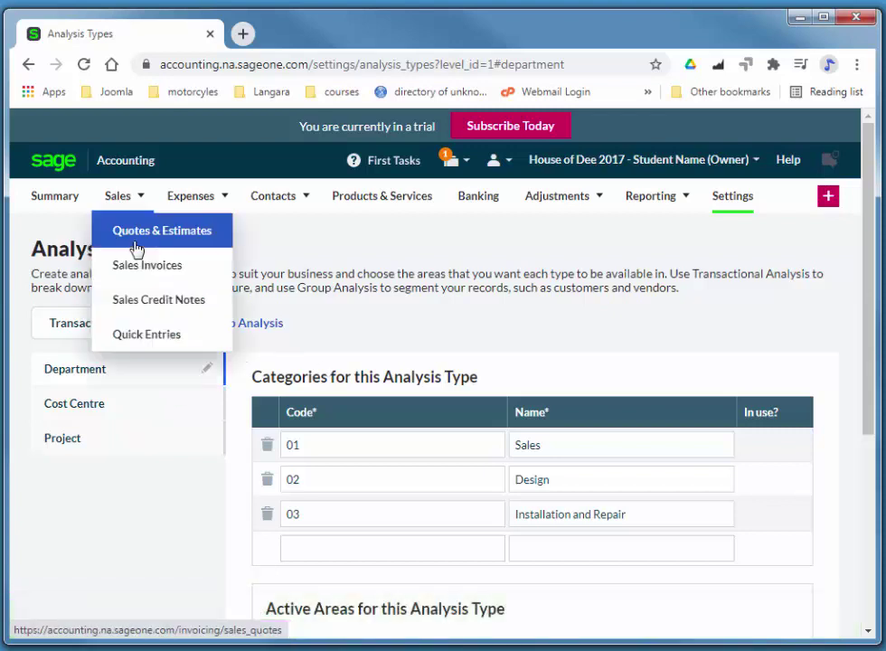
click(137, 268)
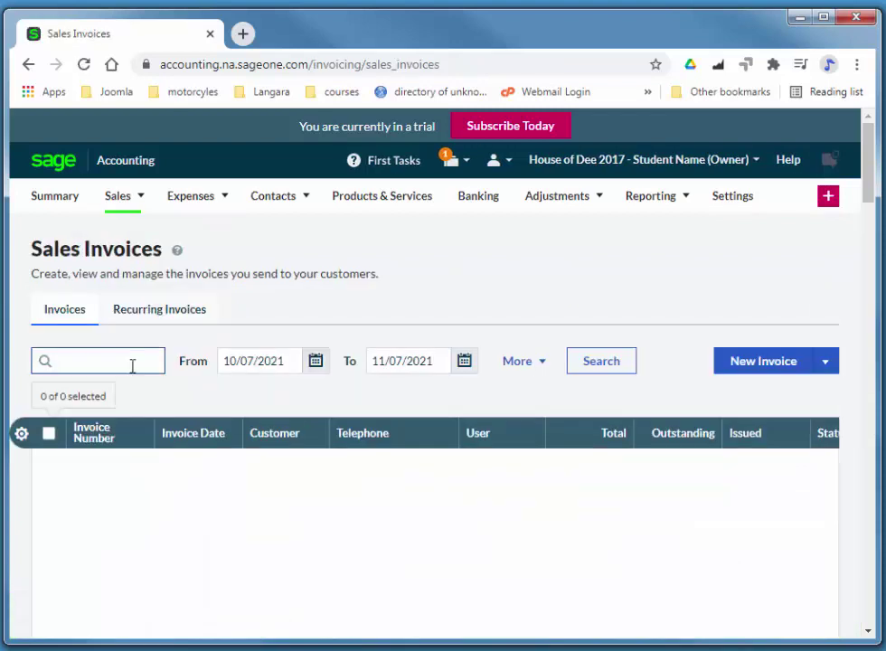
click(752, 361)
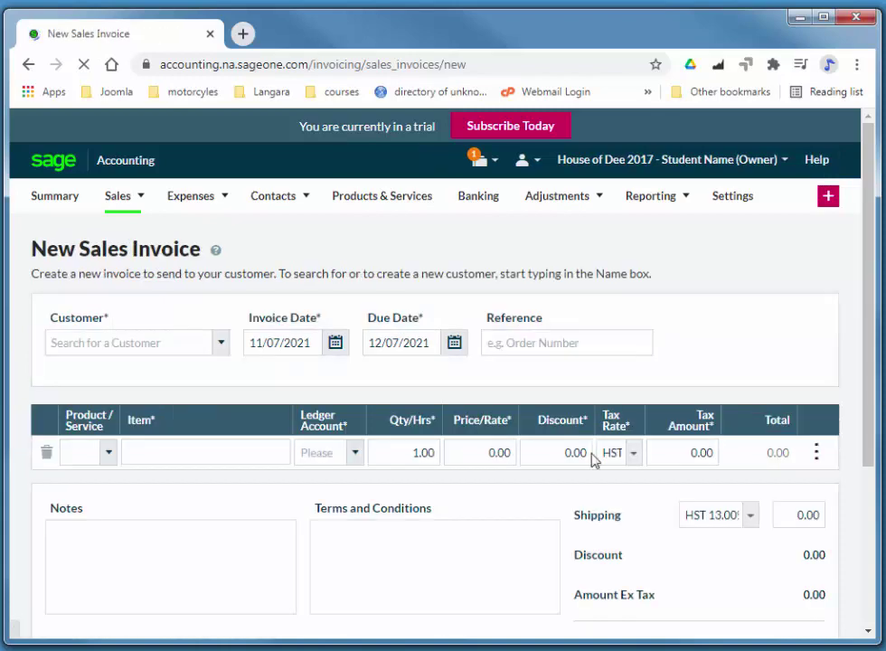
click(221, 343)
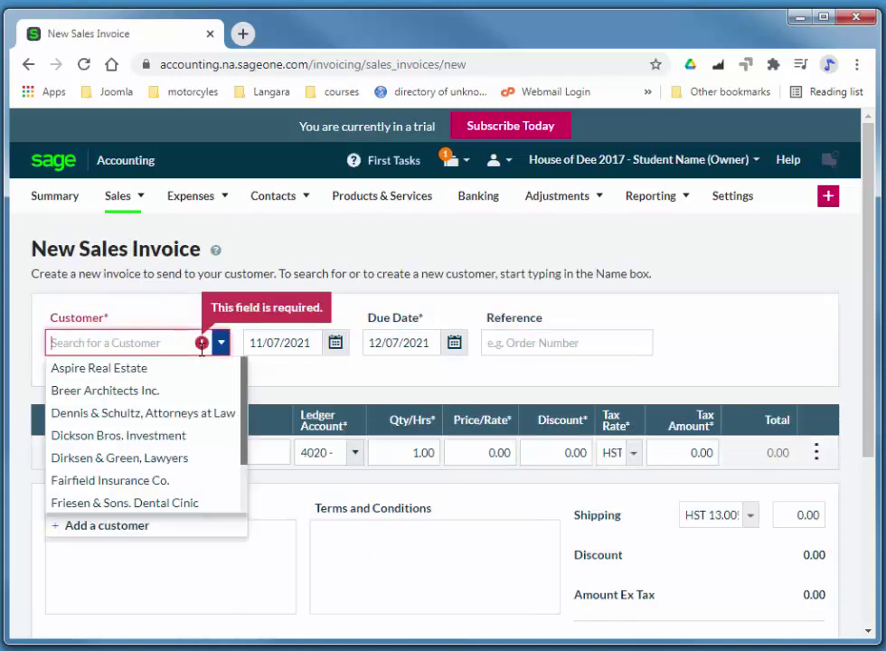
click(113, 437)
Set the invoice date to 02/11/2017, keeping the due date 03/13/2017.
click(314, 343)
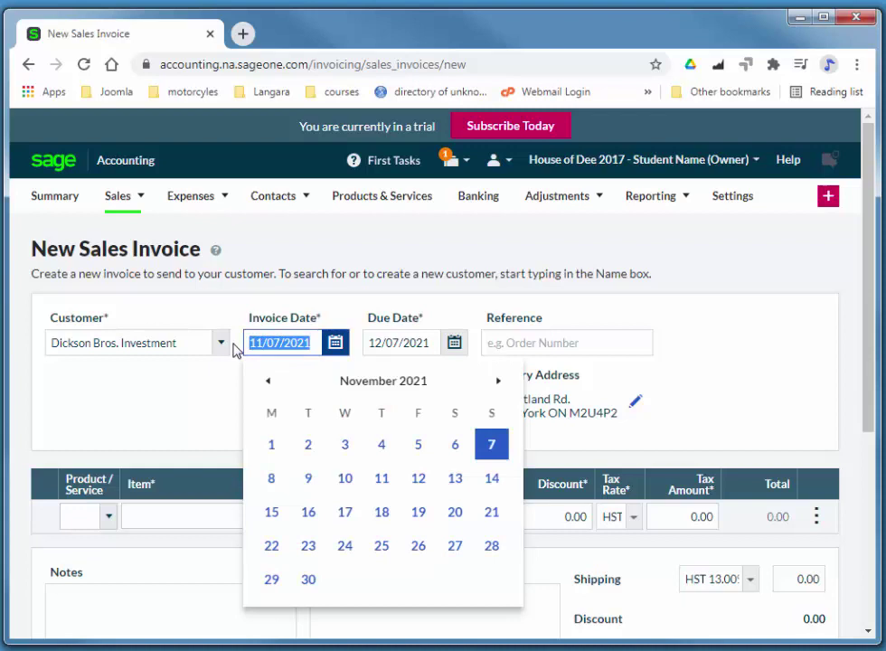
text(2)
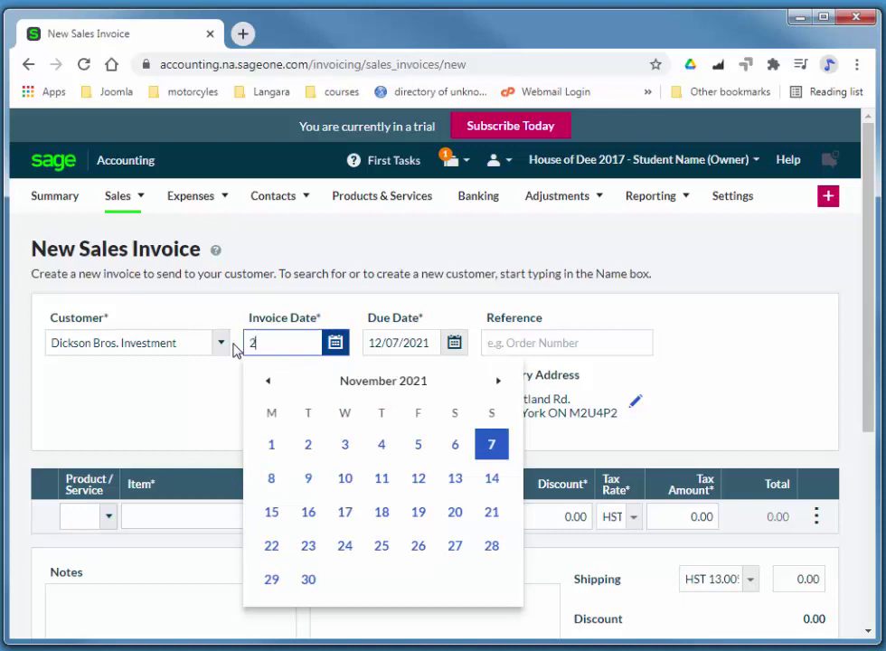
text(/11/2017)
key(Tab)
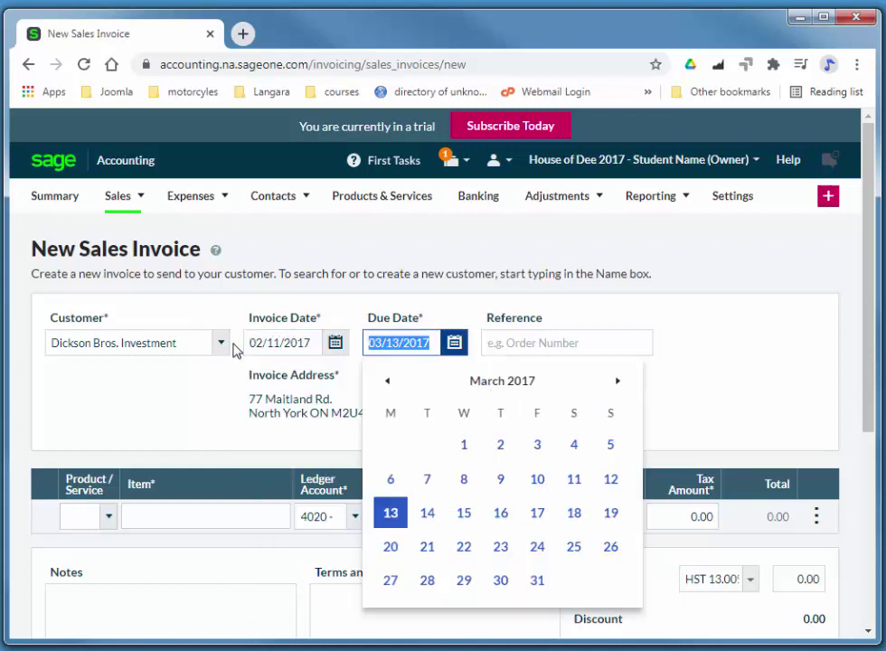
click(692, 328)
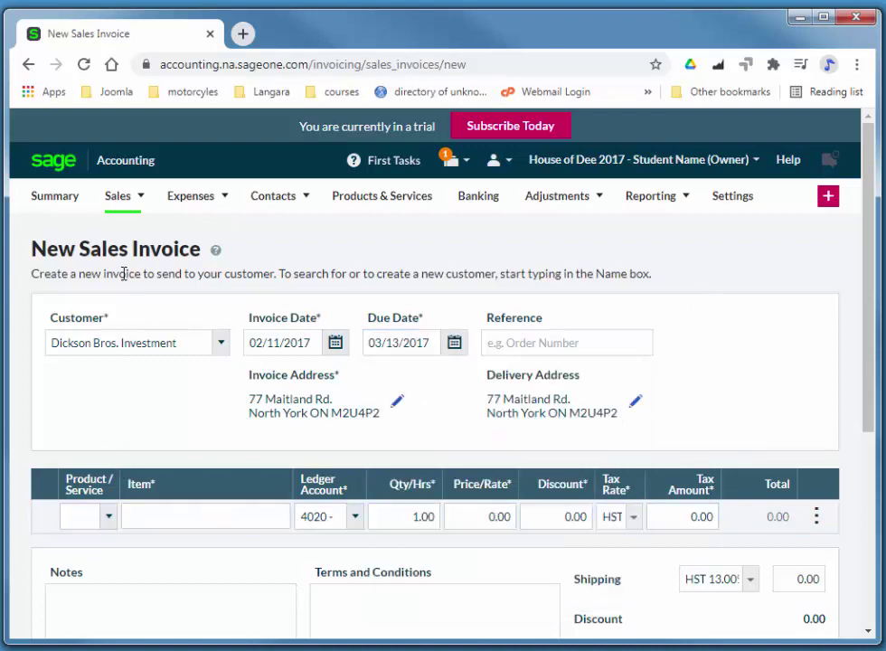
Add an Accessories:Sculptures line assigned to the (01) Sales department.
click(107, 518)
scroll(158, 559, down, 2)
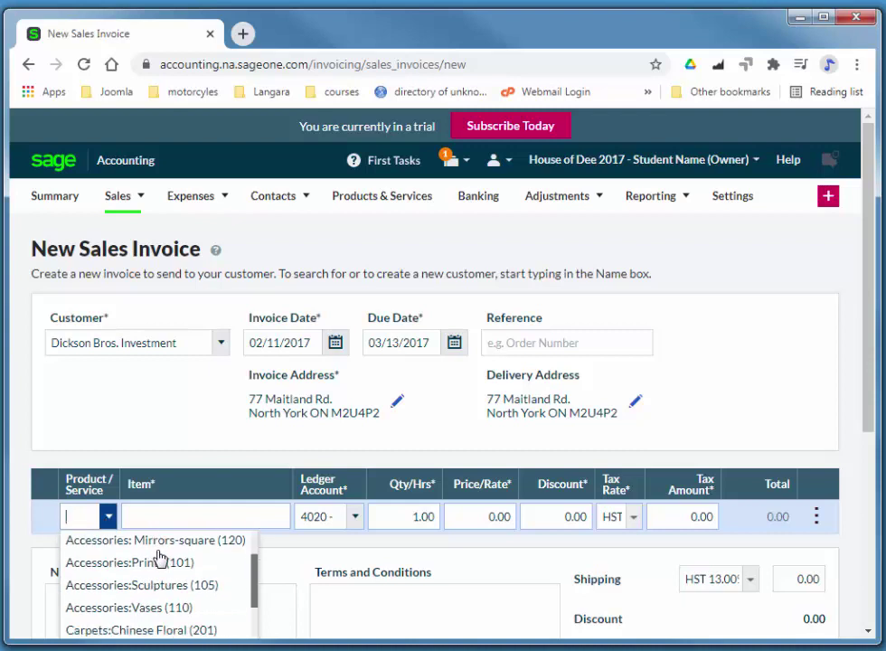
click(163, 587)
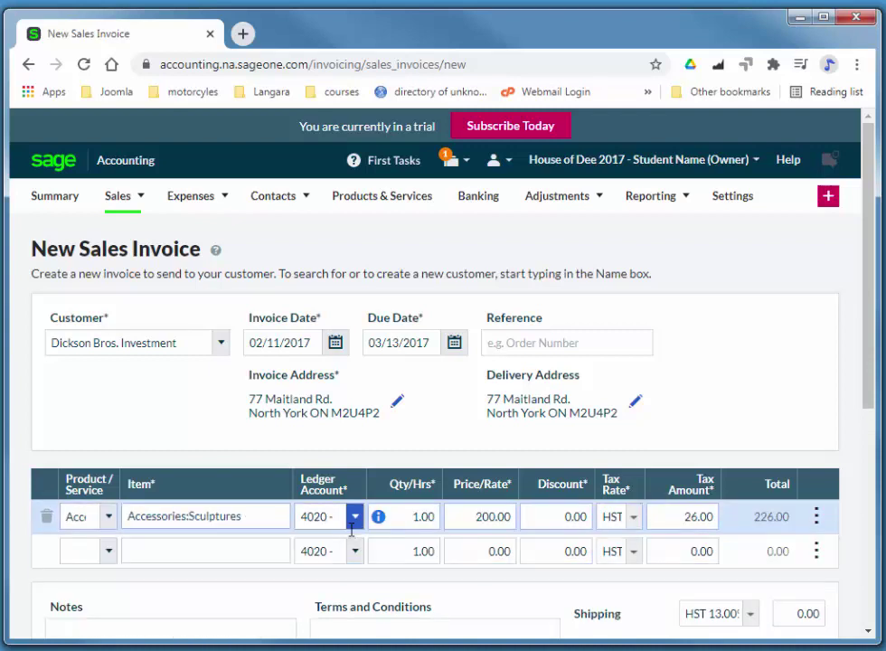
click(819, 524)
click(816, 579)
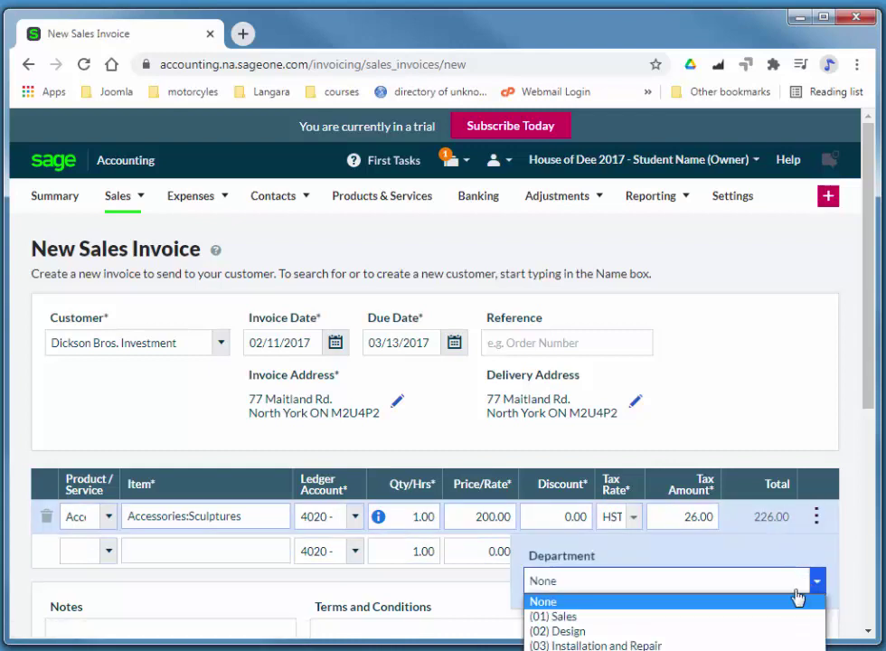
click(708, 618)
Add an Accessories:Prints line, also assigned to the (01) Sales department.
click(82, 548)
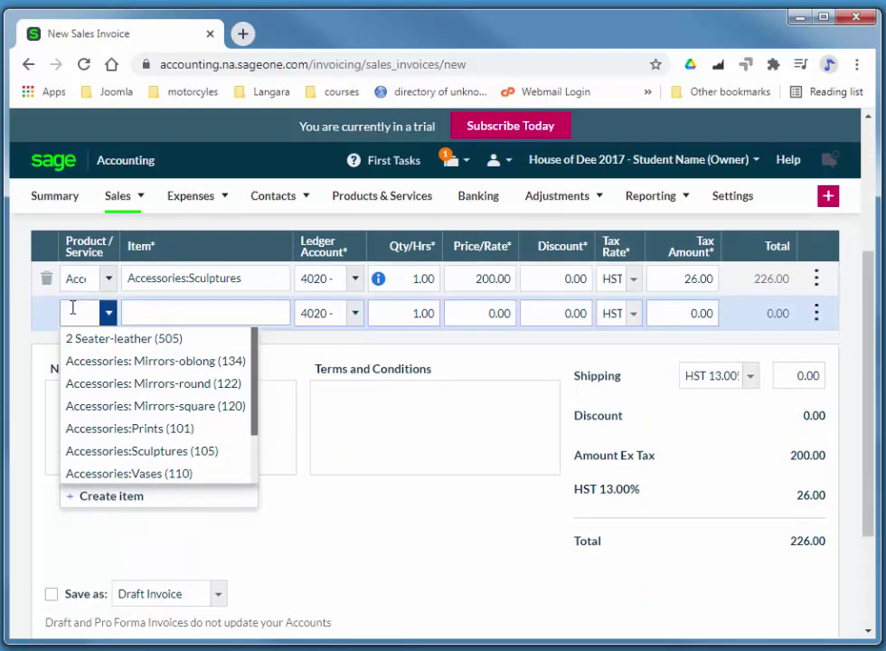
click(118, 429)
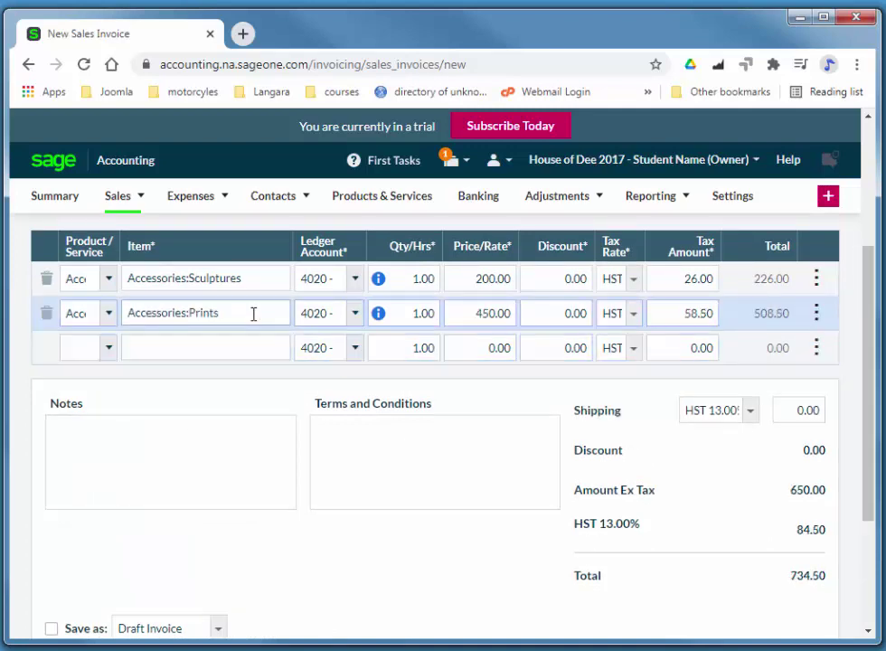
click(816, 315)
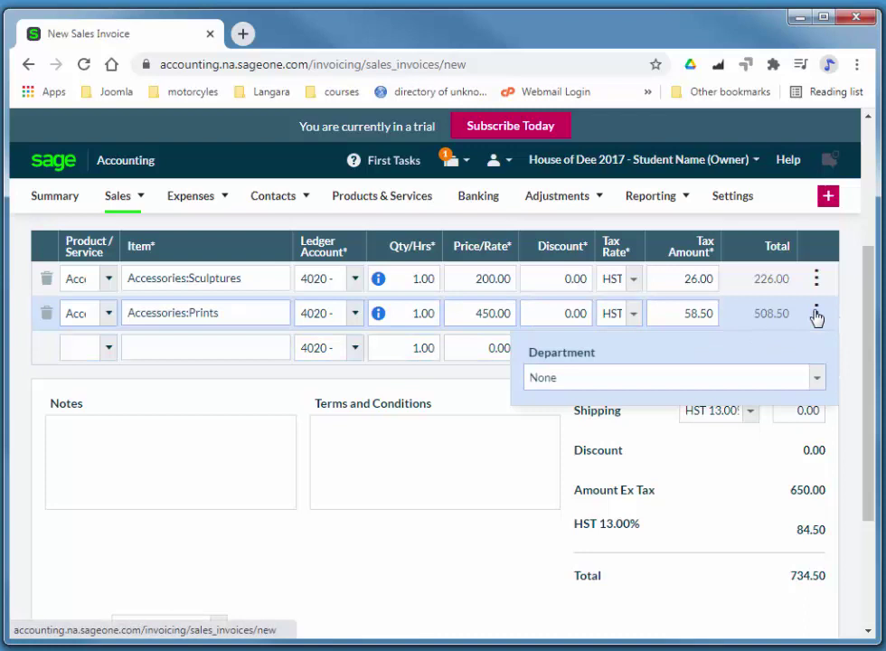
click(818, 378)
click(726, 413)
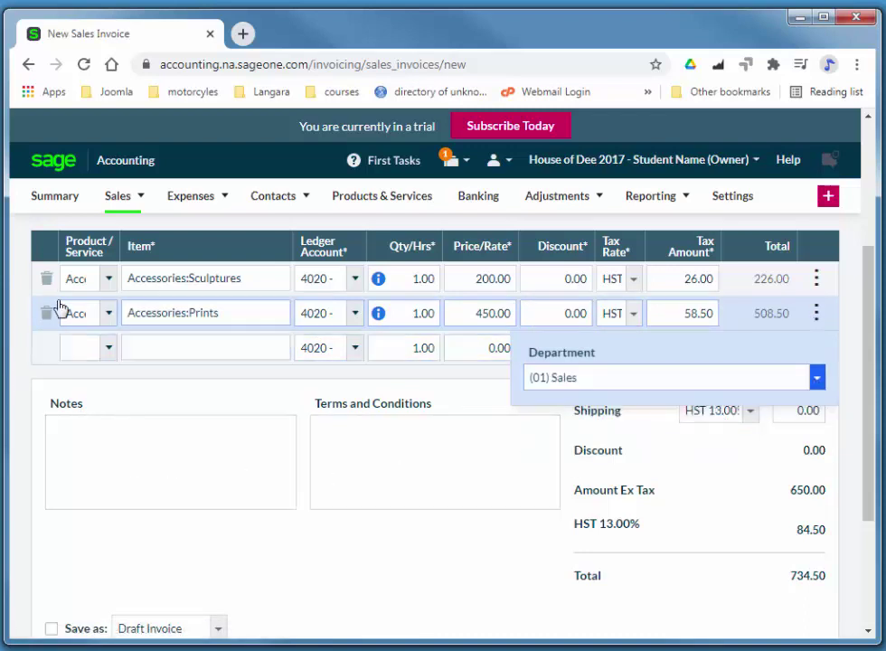
click(85, 346)
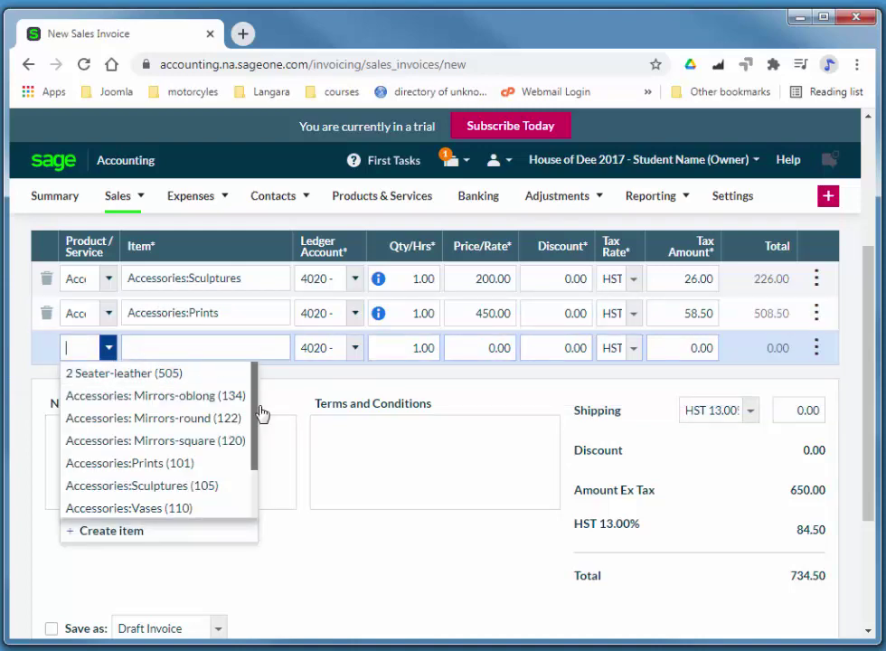
mouse_move(258, 412)
mouse_down()
mouse_move(254, 477)
mouse_move(254, 425)
mouse_up()
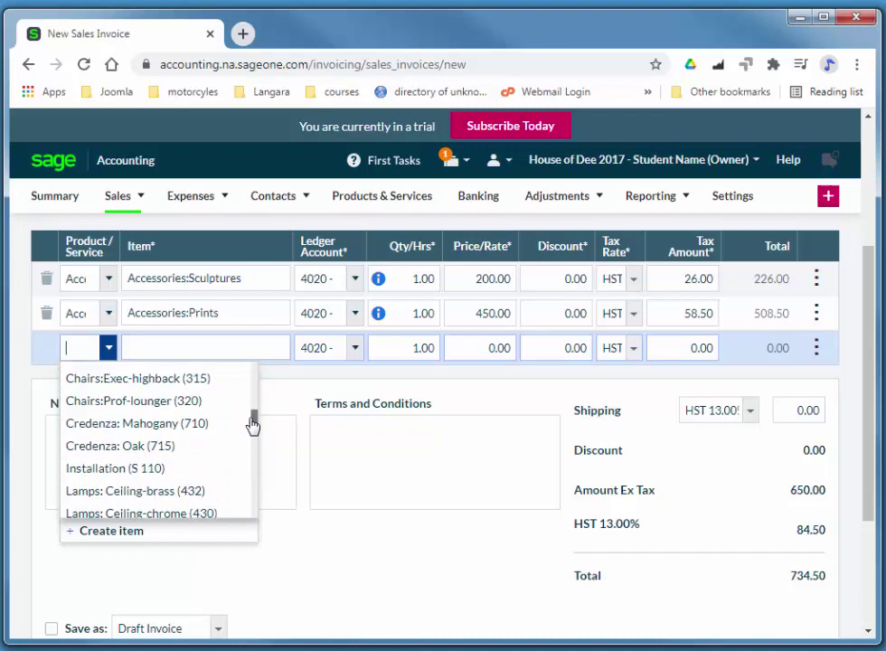
Add an Installation line at 100.00 and allocate it to the (02) Design department.
click(134, 468)
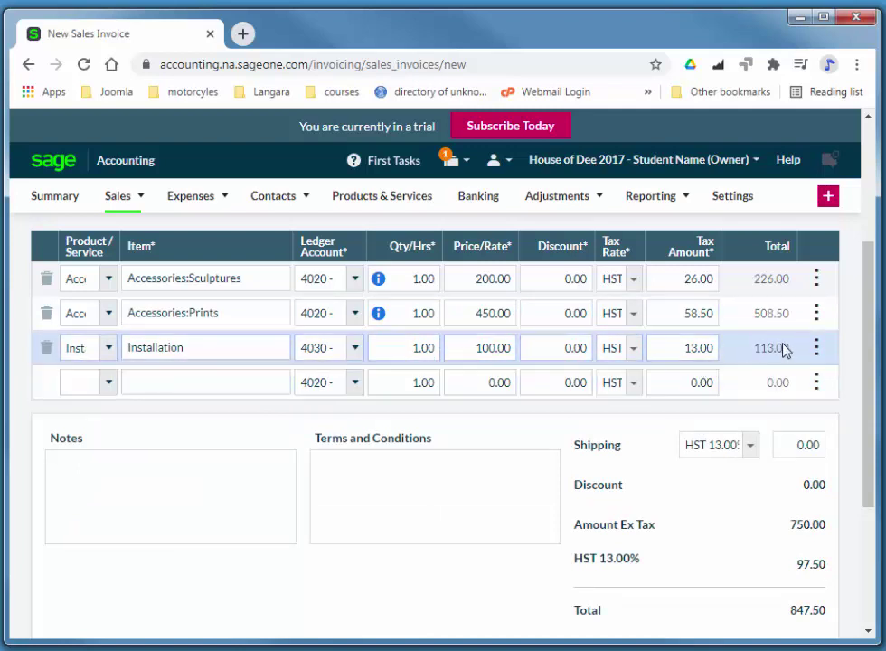
click(817, 350)
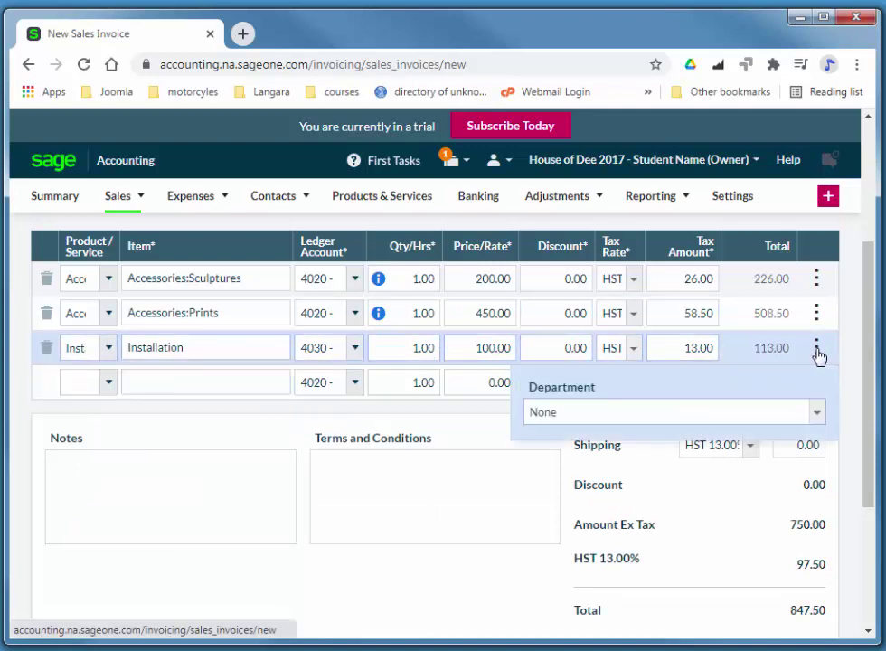
click(817, 412)
click(742, 477)
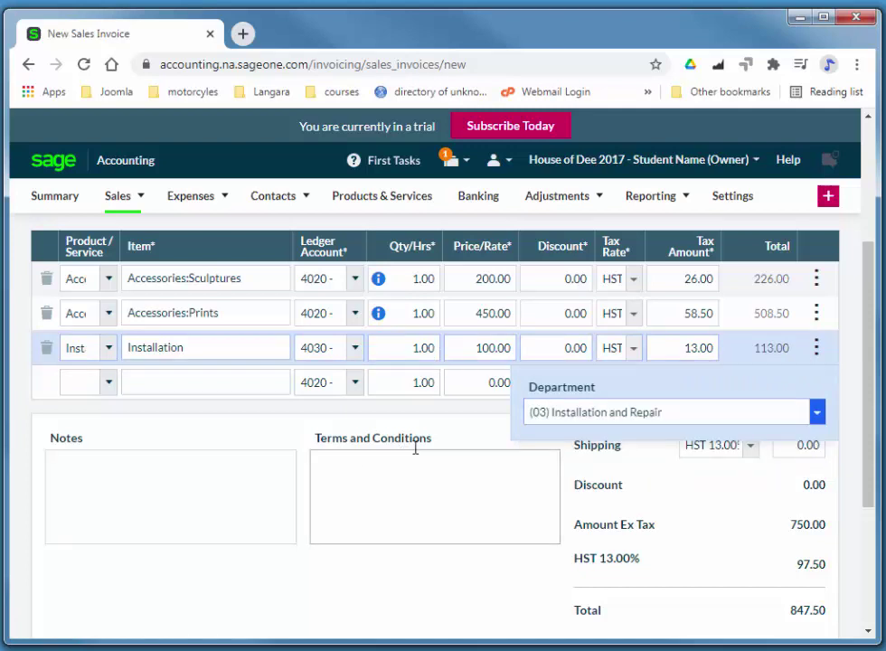
click(817, 412)
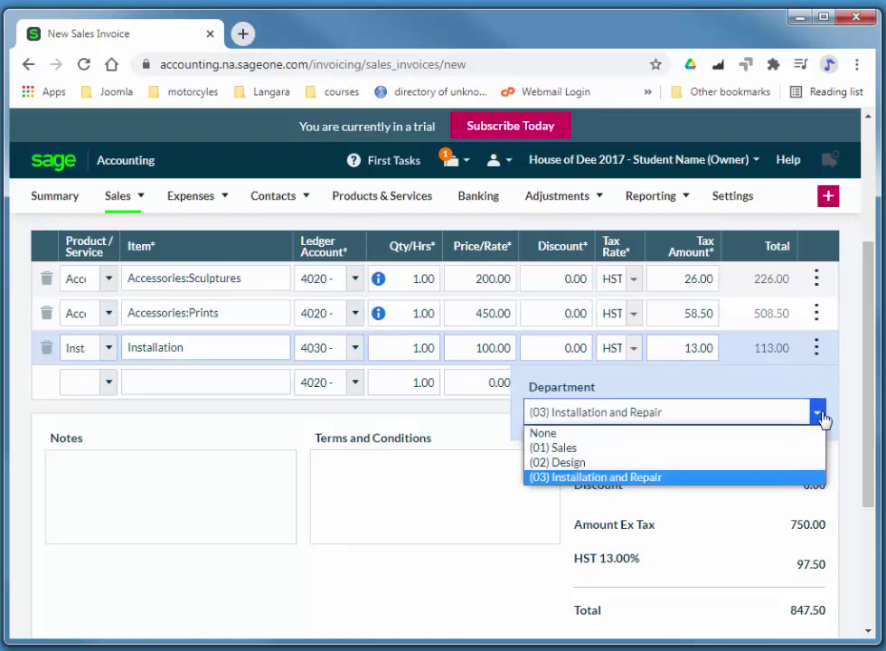
click(728, 463)
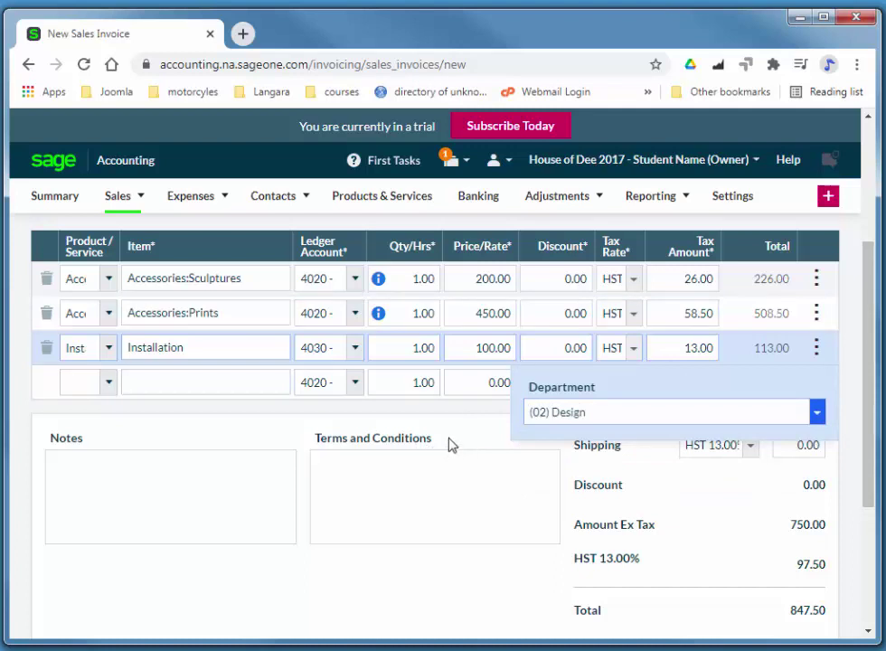
key(Tab)
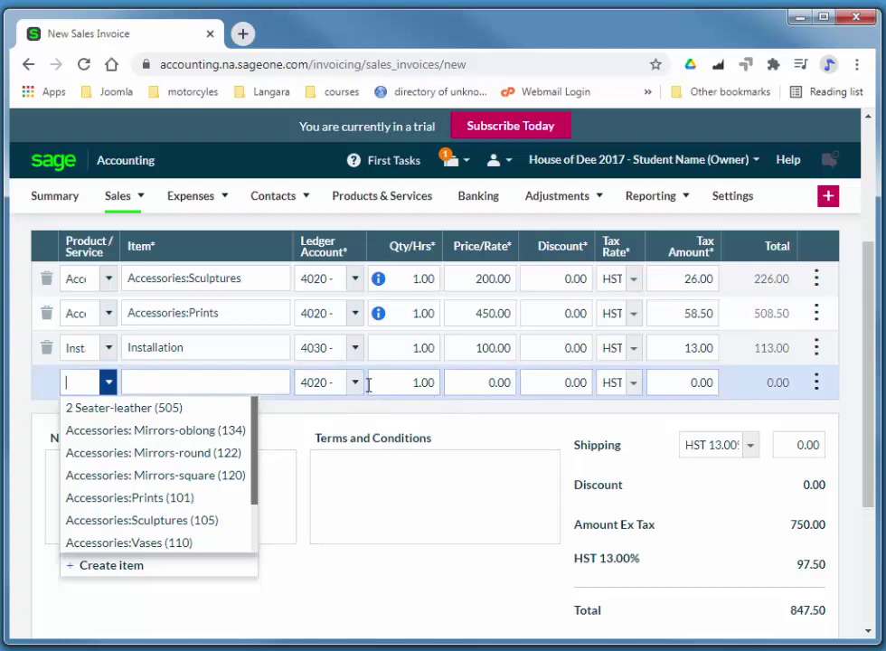
Save the invoice as SI-19 with $847.50 outstanding.
click(874, 589)
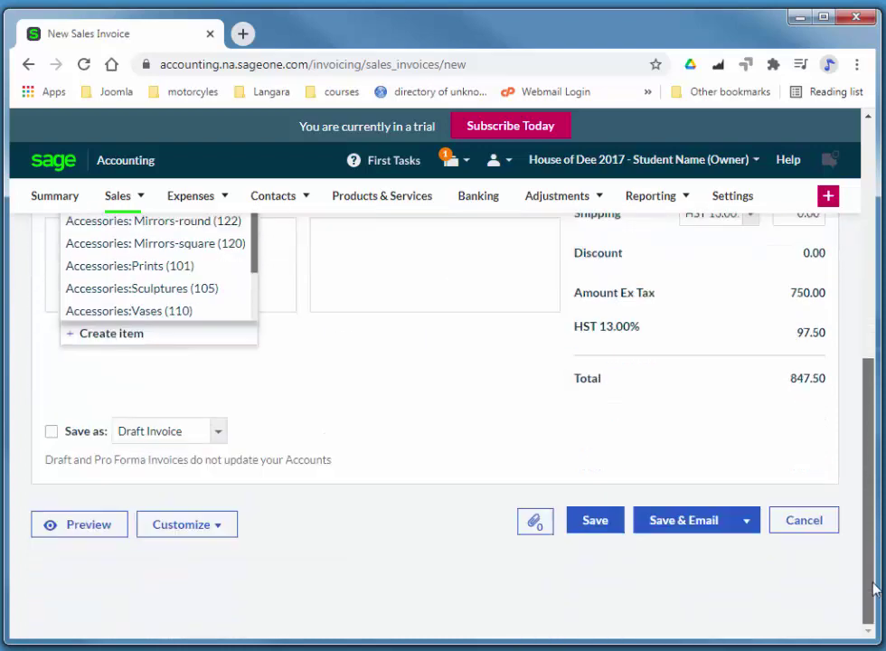
click(613, 529)
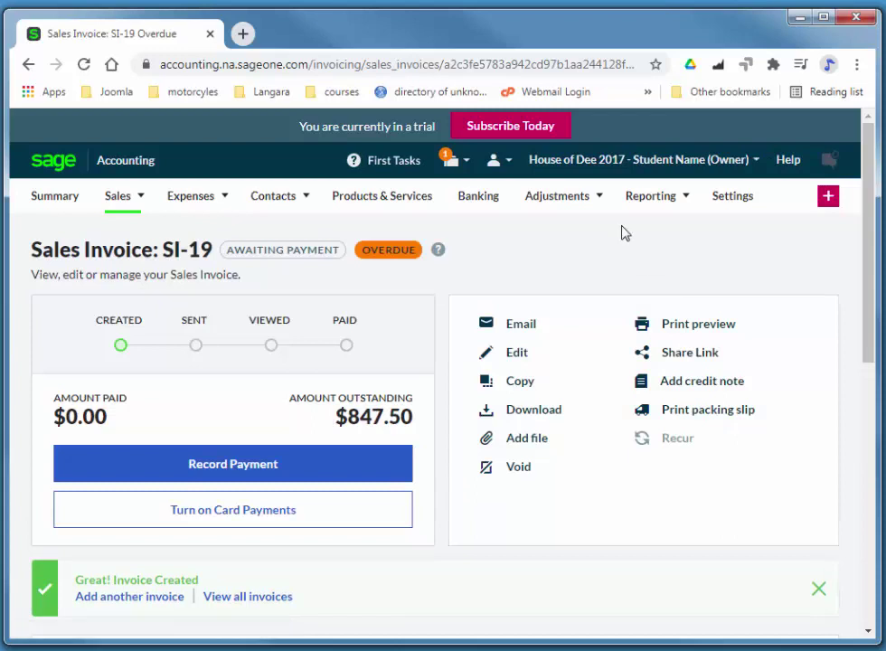
mouse_move(673, 200)
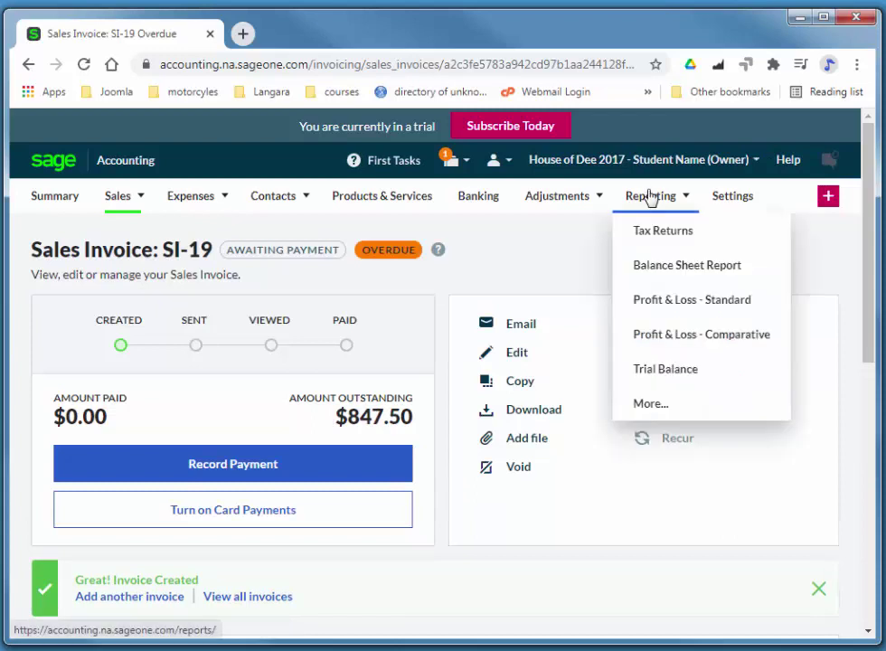
Run the Profit & Loss - Standard report for the custom period 02/01/2017 to 02/15/2017.
click(683, 300)
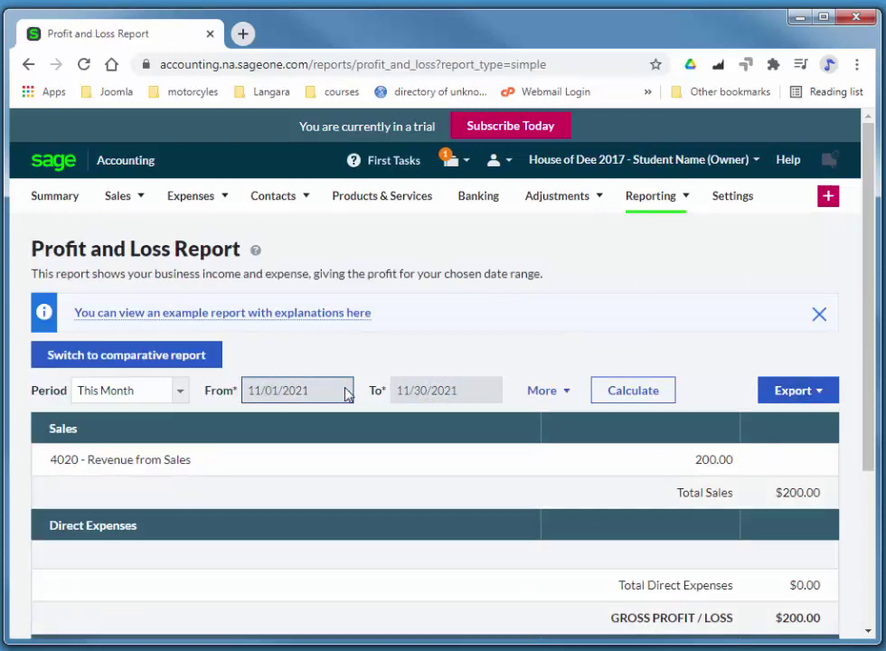
click(155, 395)
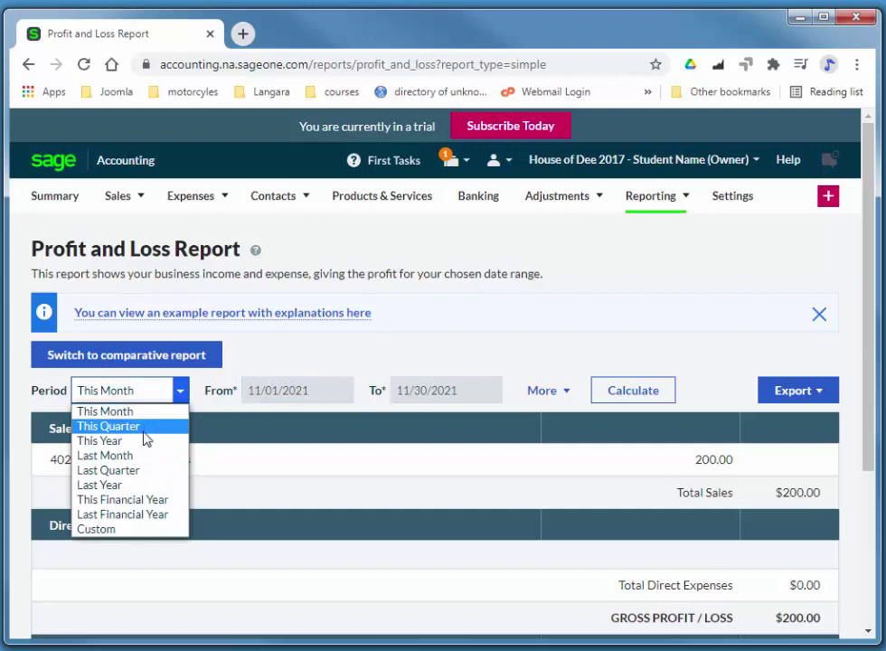
click(124, 537)
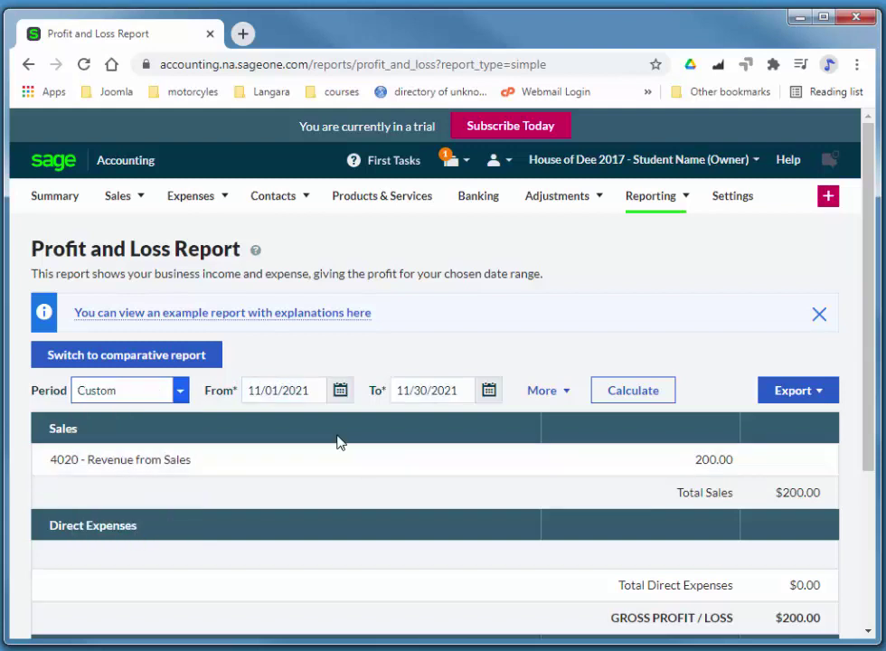
click(315, 390)
drag(314, 390, 217, 395)
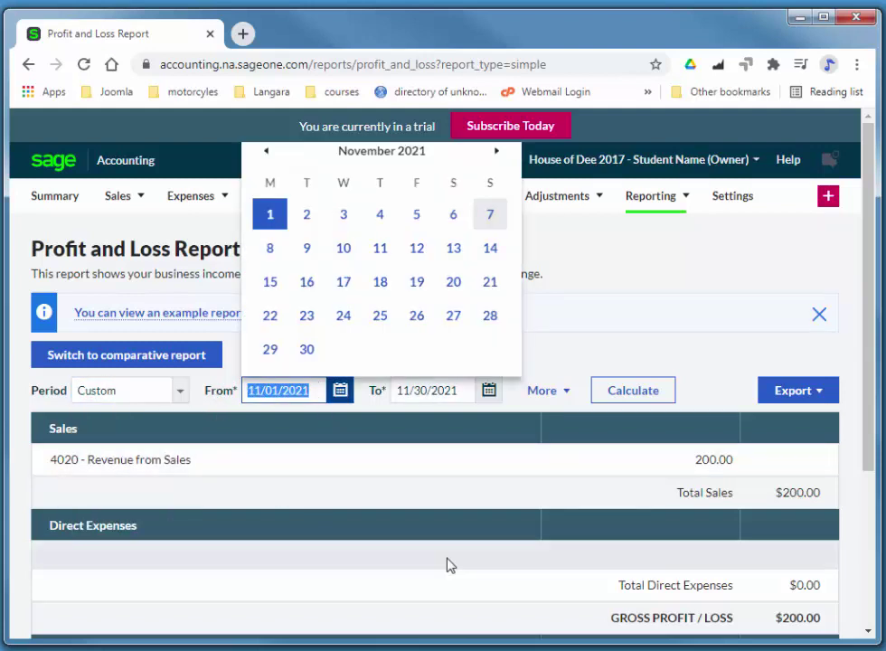
text(02/01/2017)
key(Tab)
text(02/15/2017)
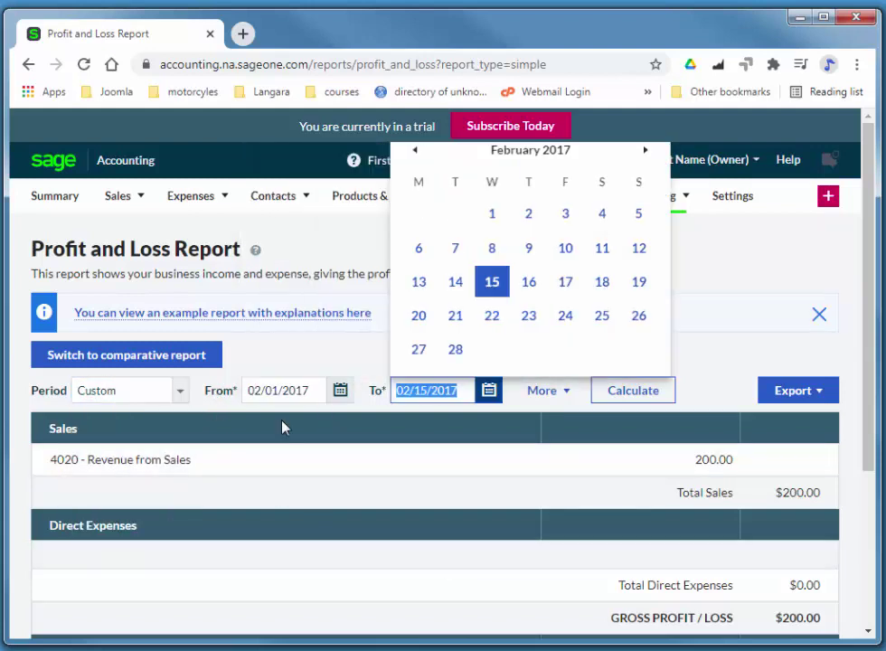
click(639, 392)
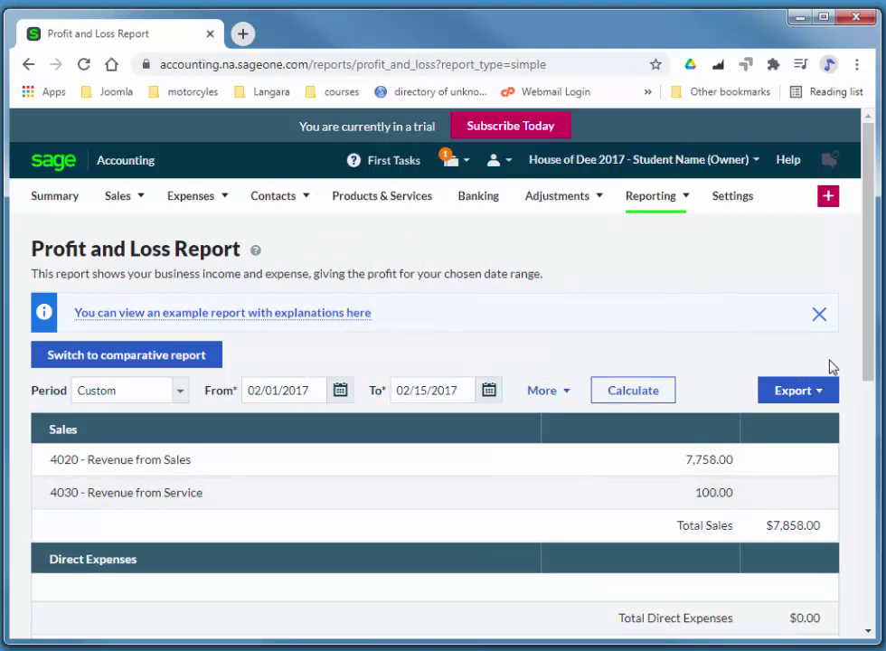
Analyse the report by Department and calculate it for (03) Installation and Repair.
click(569, 396)
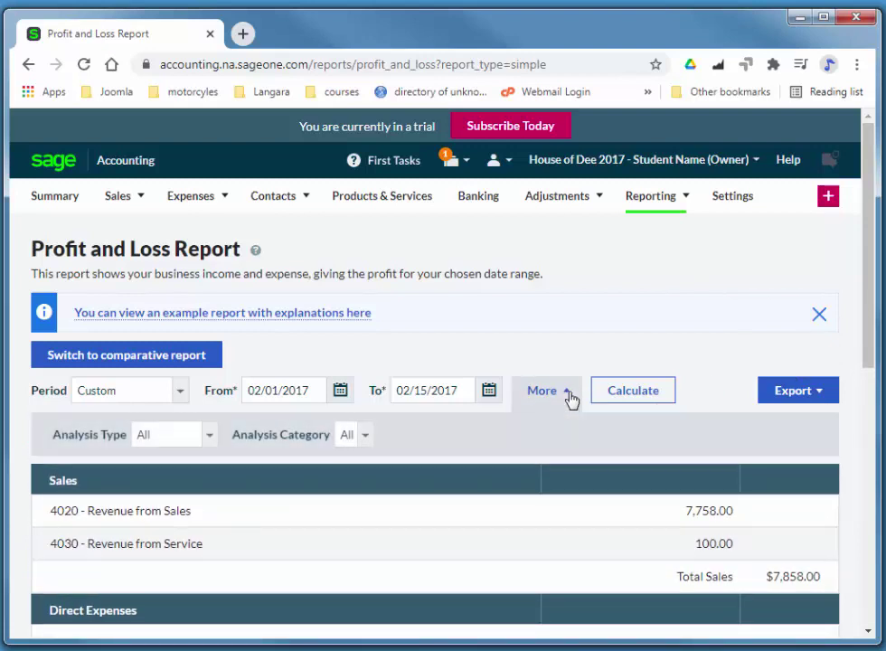
click(218, 445)
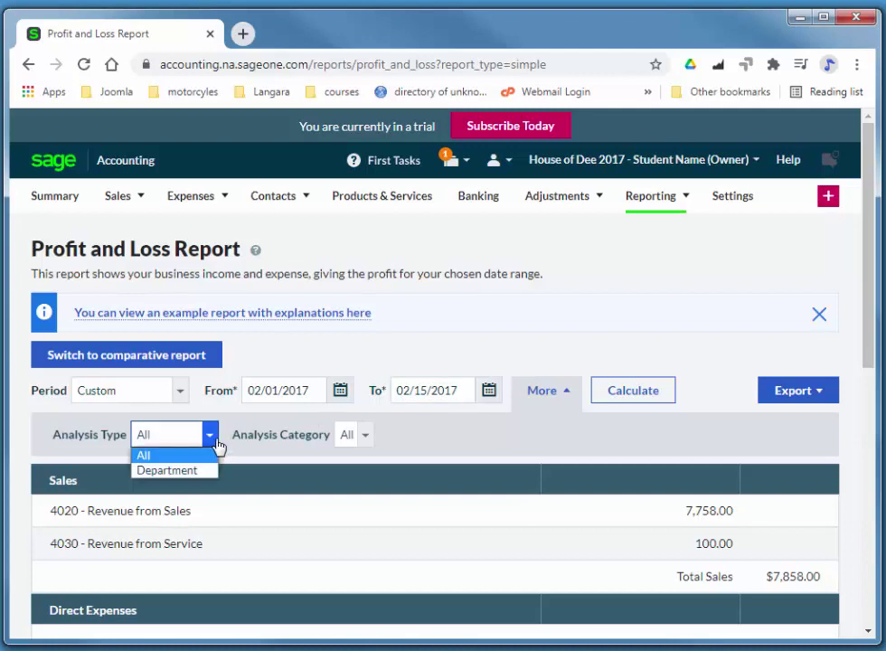
click(156, 469)
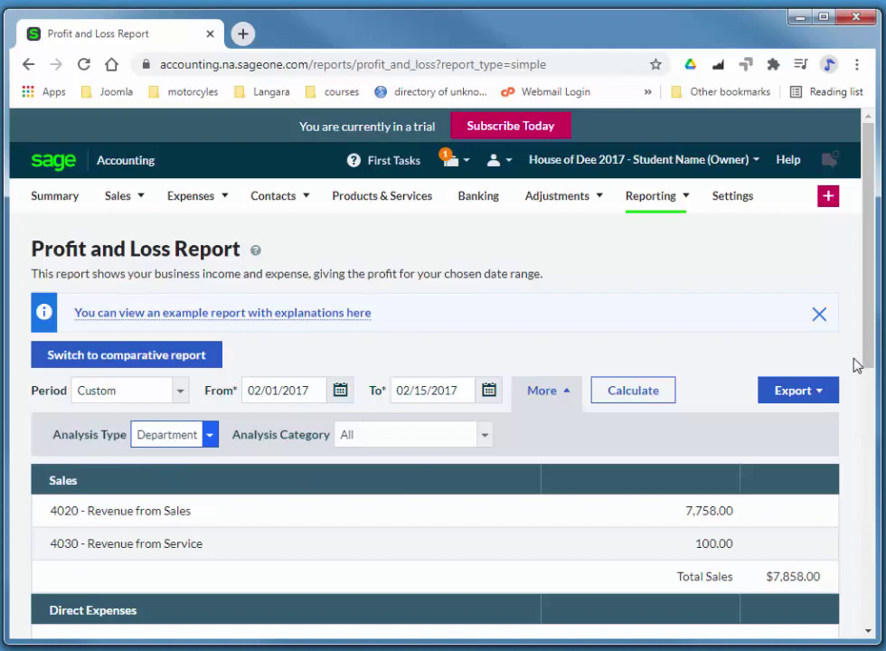
click(486, 442)
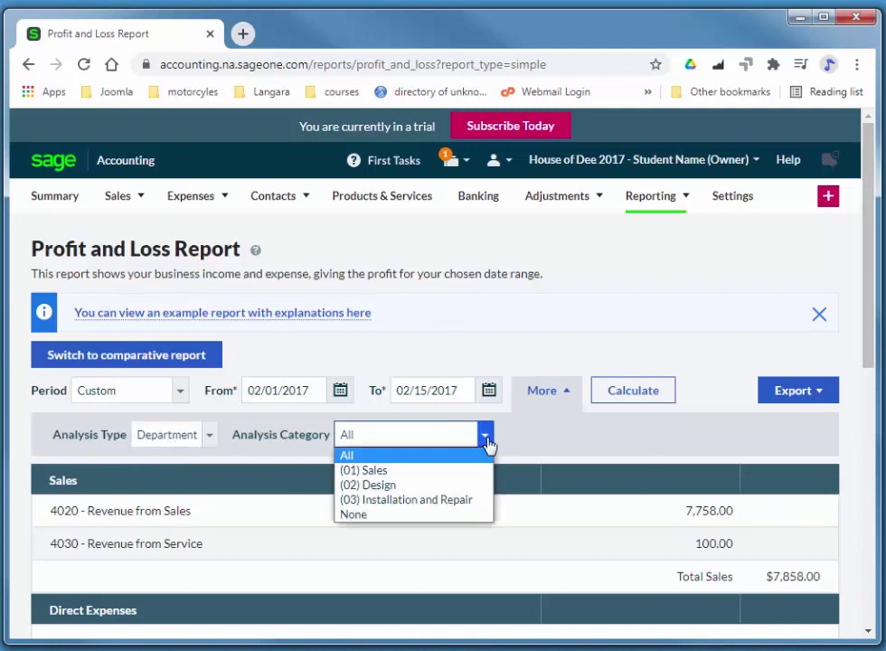
click(406, 502)
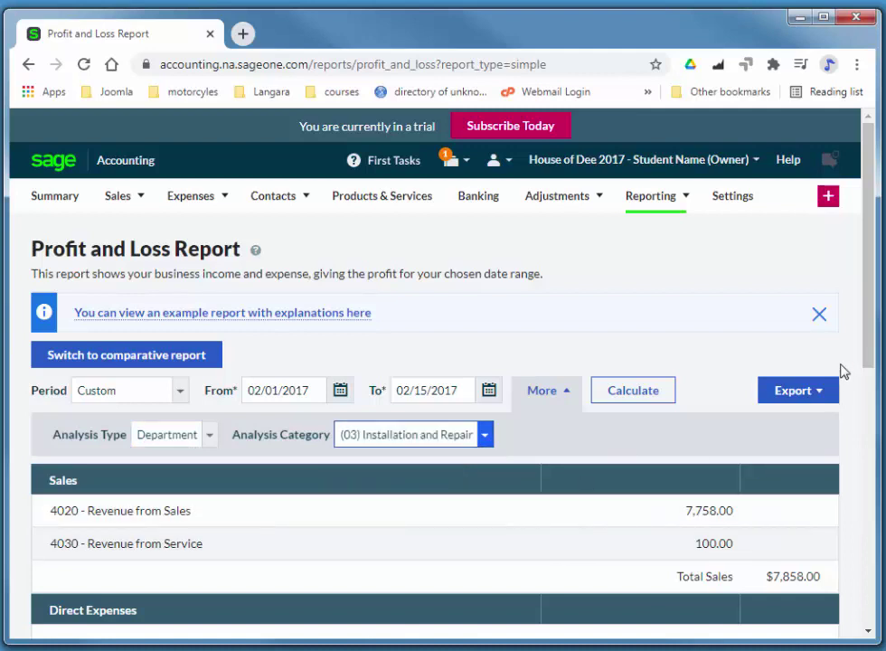
click(632, 391)
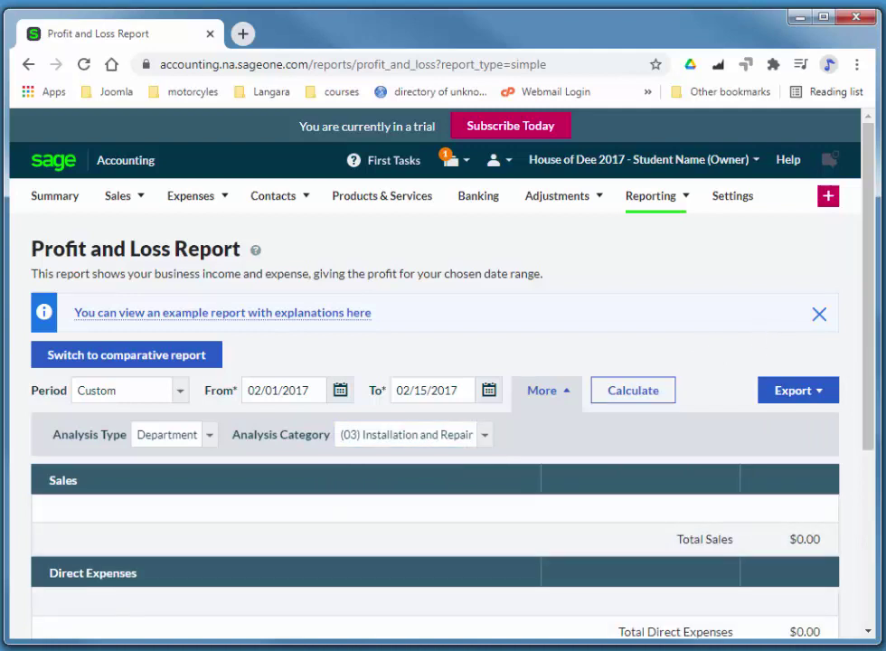
drag(873, 419, 878, 485)
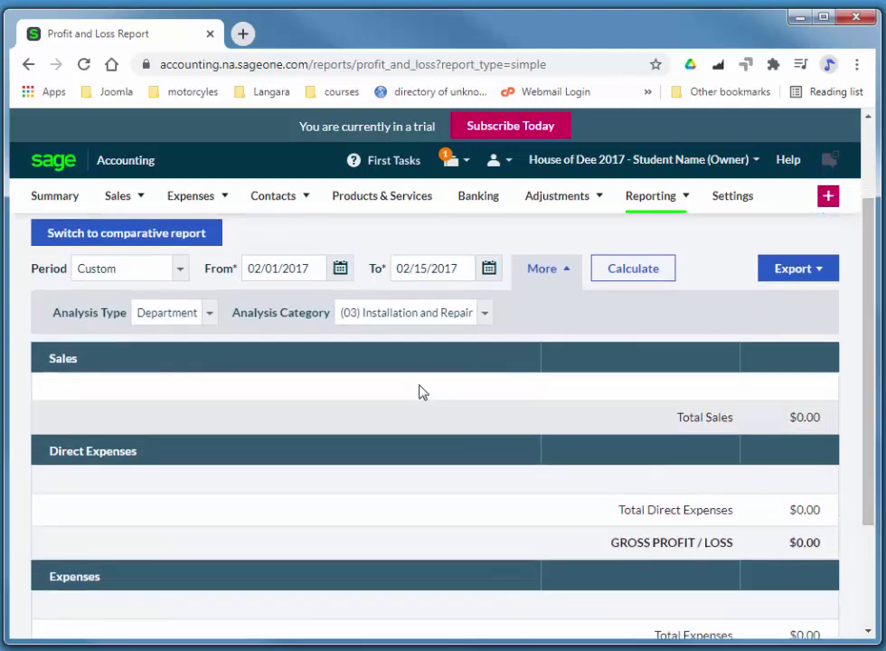
Recalculate the report for (02) Design, then for (01) Sales showing 650.00 revenue.
click(487, 327)
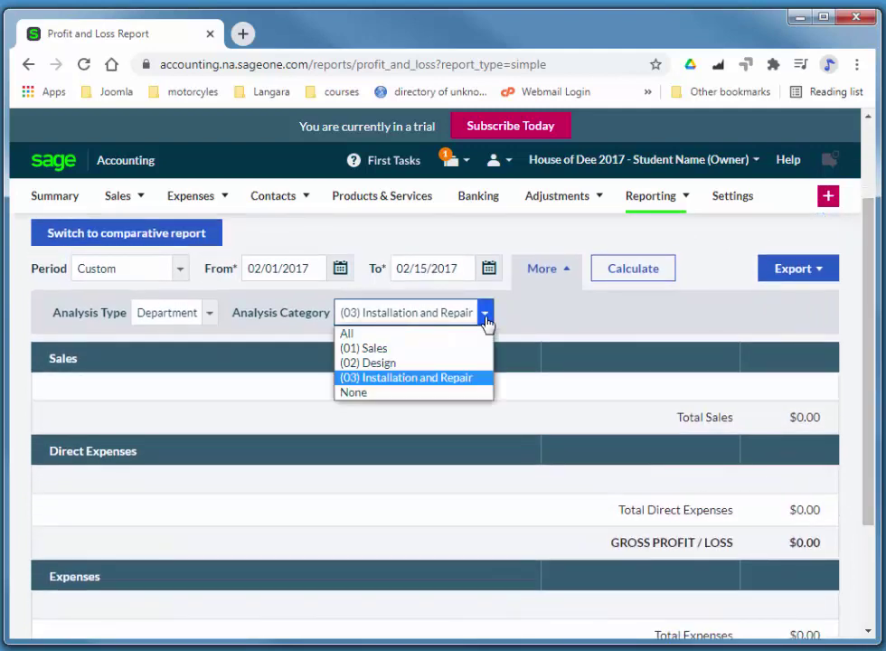
click(421, 362)
click(653, 275)
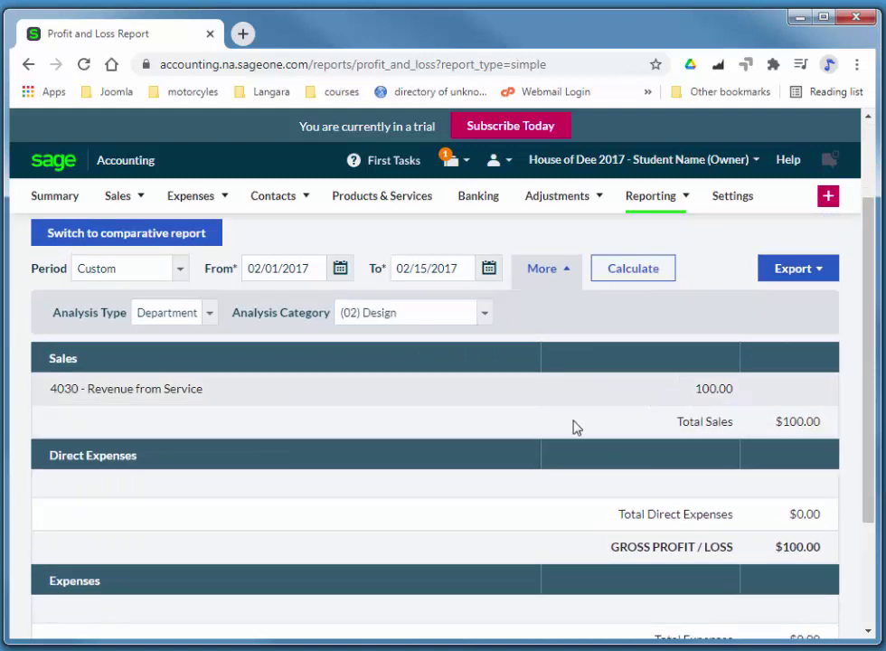
click(485, 318)
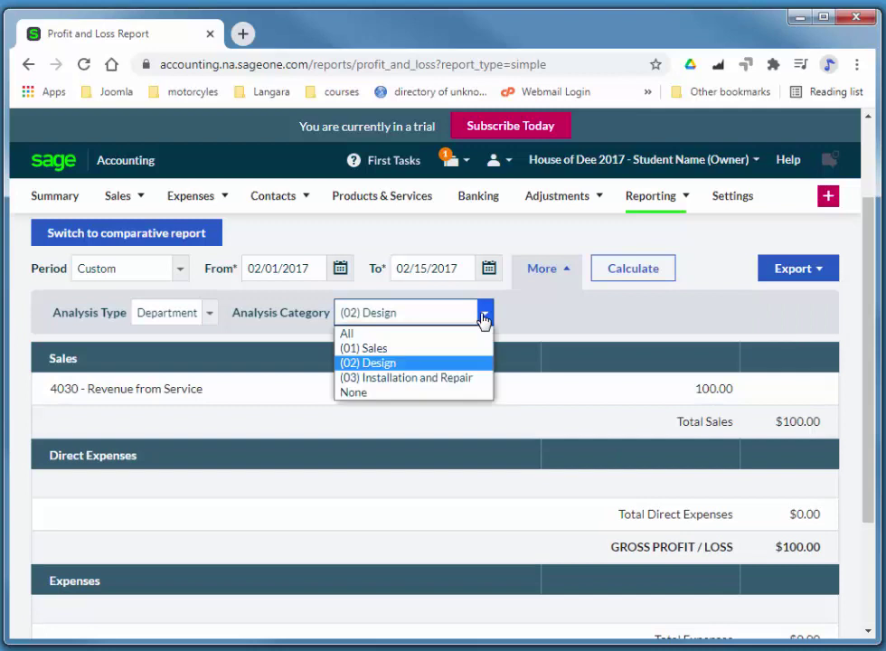
click(412, 348)
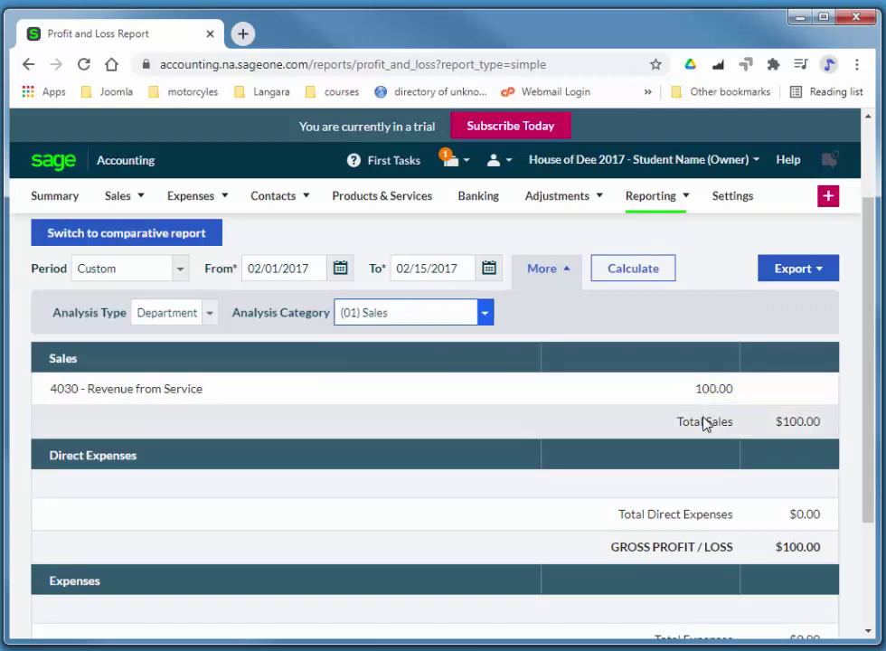
click(637, 276)
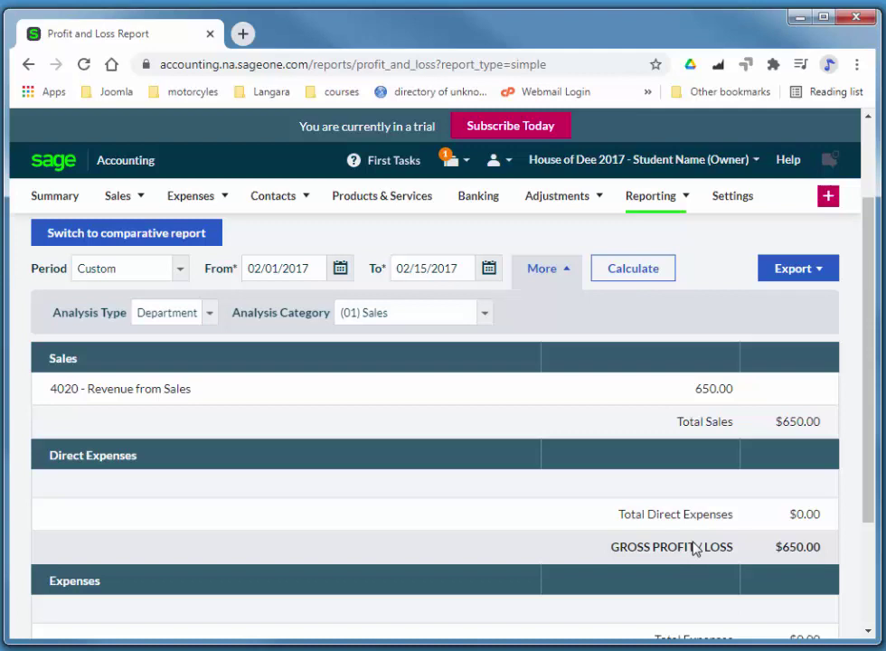
scroll(694, 549, up, 2)
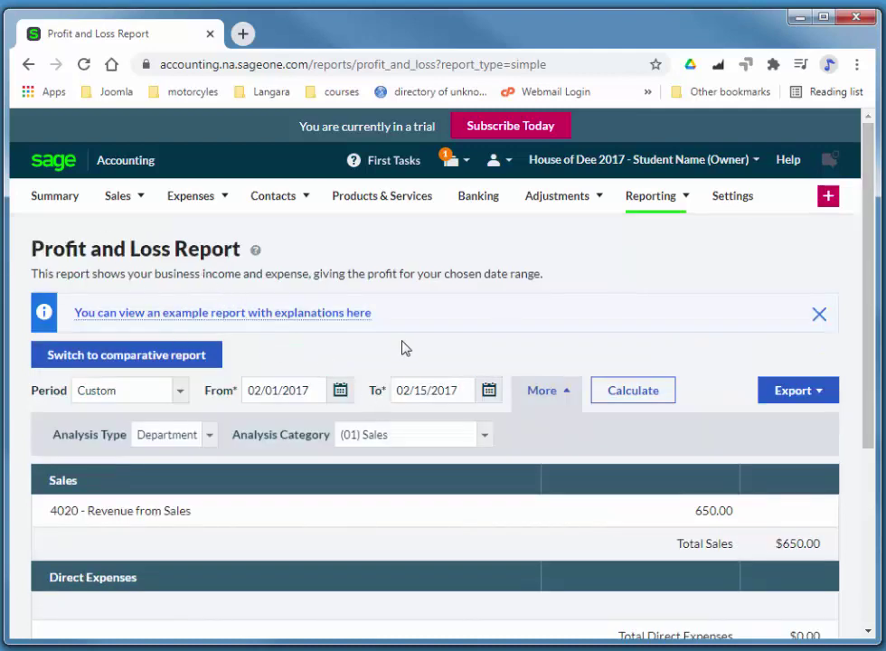
drag(870, 252, 867, 409)
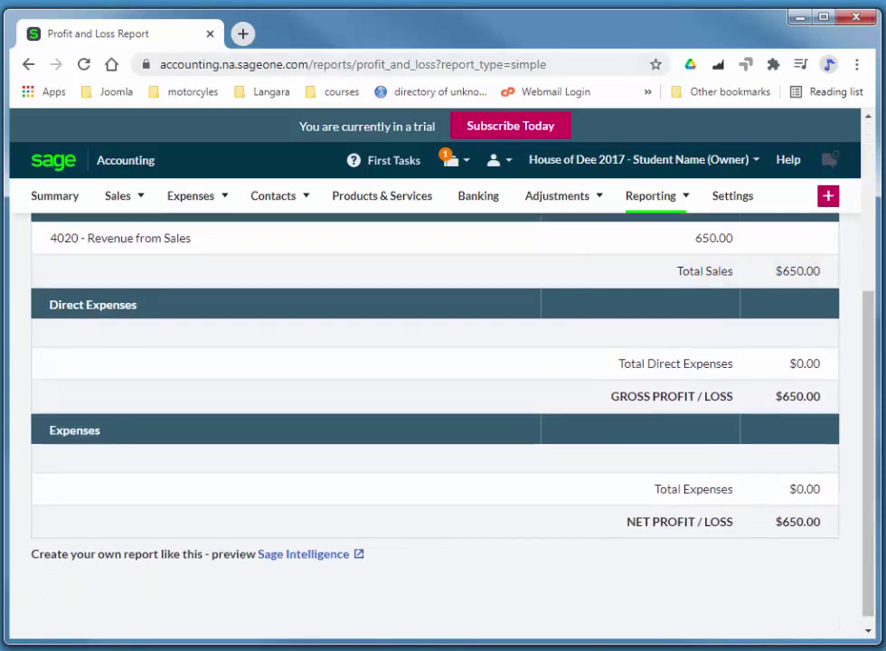